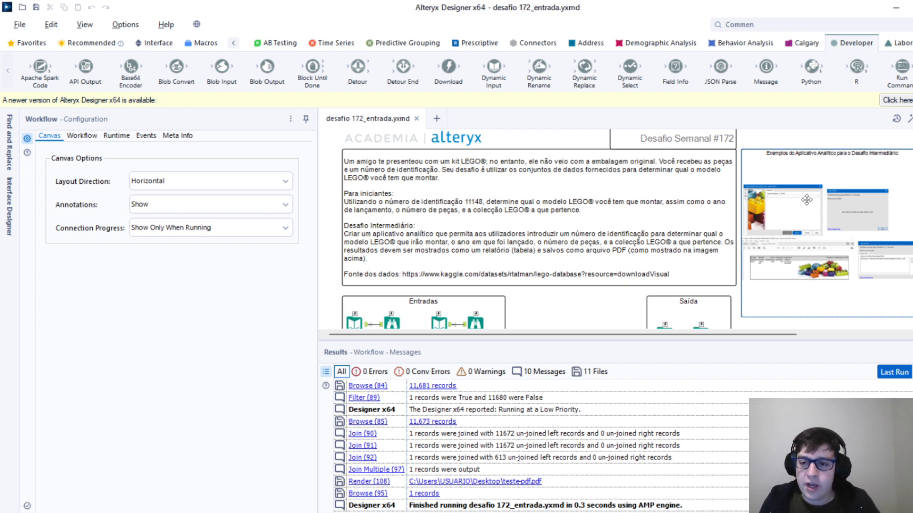
# - Read the challenge description comment, covering the beginner and intermediate LEGO tasks and the data source
pyautogui.click(632, 169)
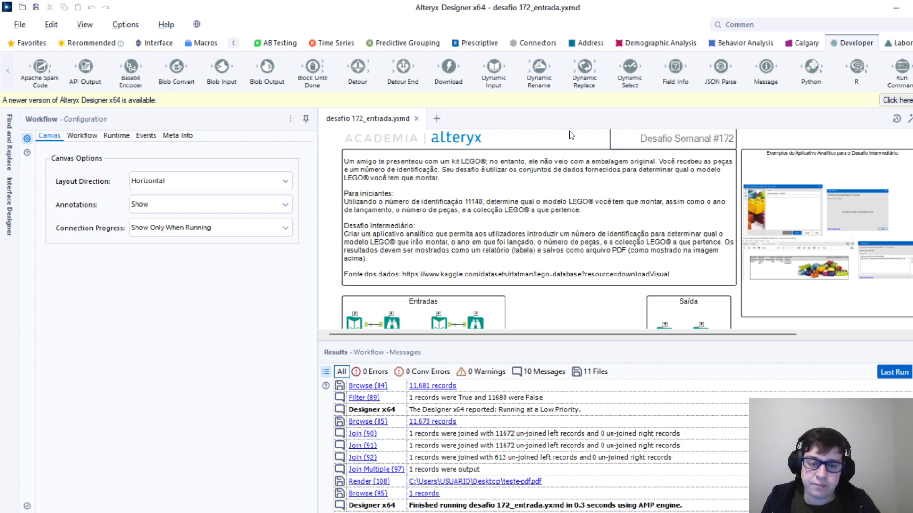
pyautogui.click(524, 202)
pyautogui.scroll(2, 519, 208)
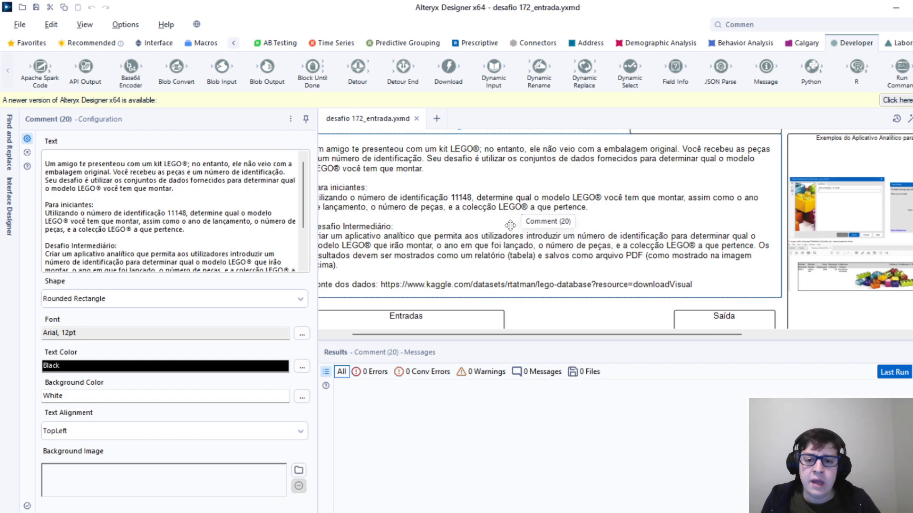
pyautogui.moveTo(626, 336); pyautogui.dragTo(606, 338)
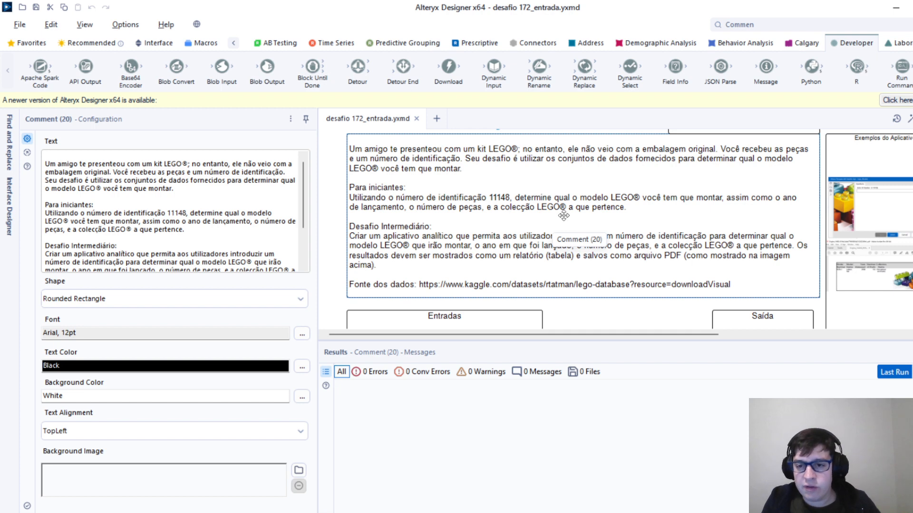
pyautogui.scroll(1, 562, 212)
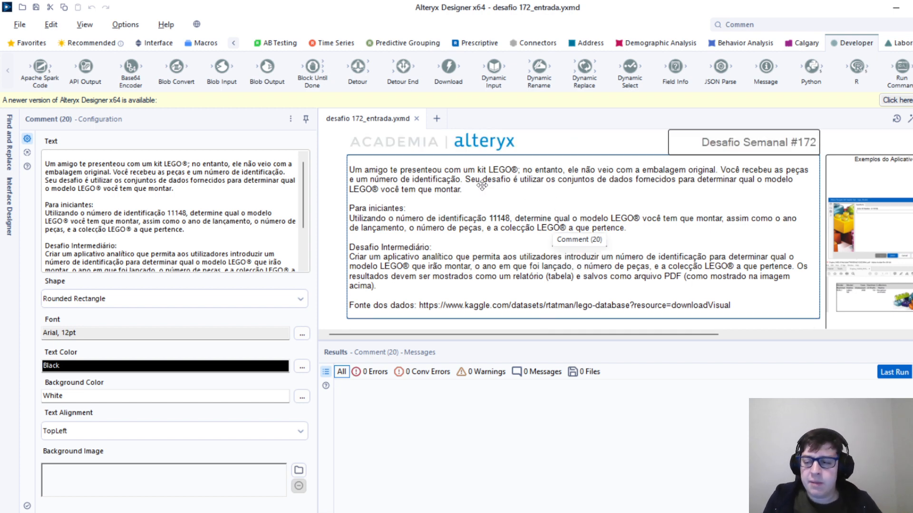
pyautogui.scroll(1, 482, 185)
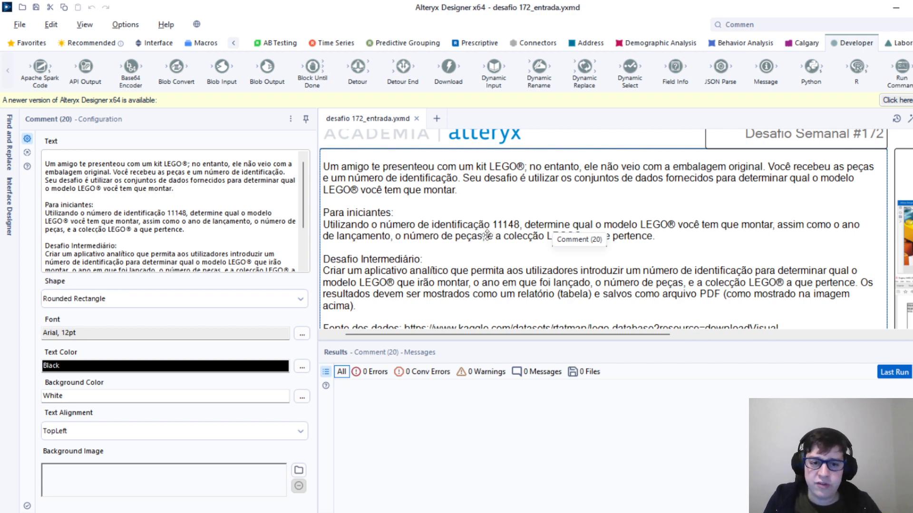
pyautogui.scroll(-1, 486, 234)
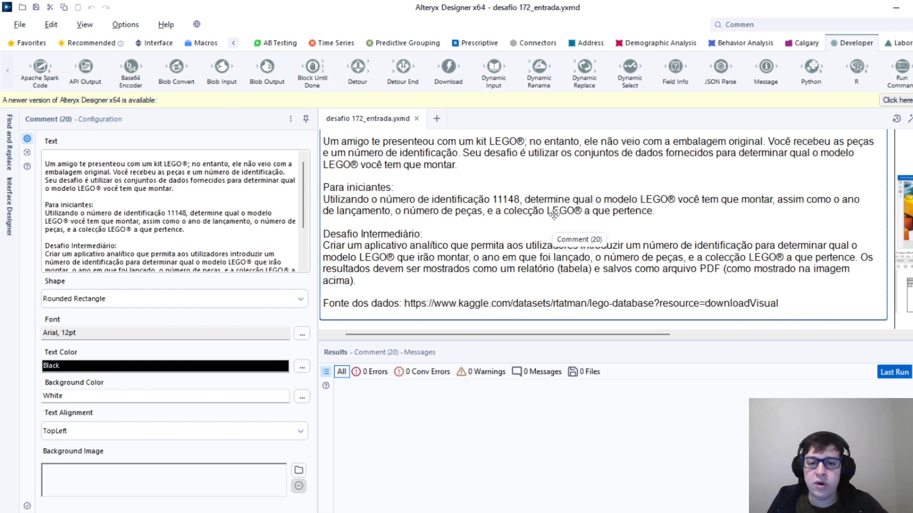
pyautogui.scroll(-2, 515, 222)
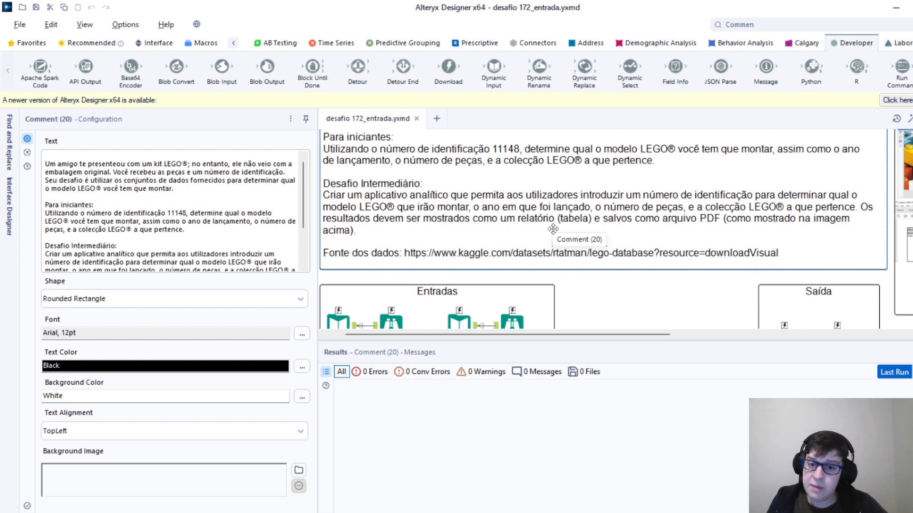
pyautogui.scroll(-1, 553, 229)
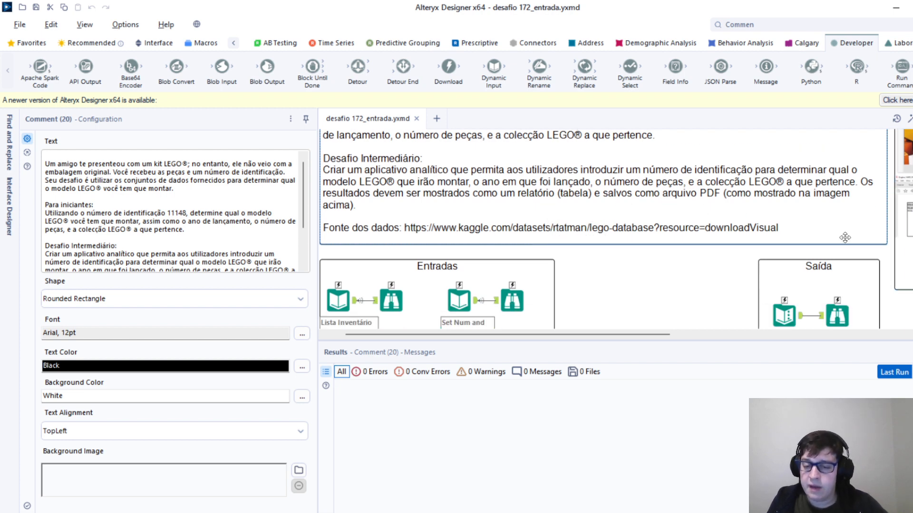
# - Review the example analytic app images and the expected output data in the Saída container
pyautogui.moveTo(570, 334); pyautogui.dragTo(735, 319)
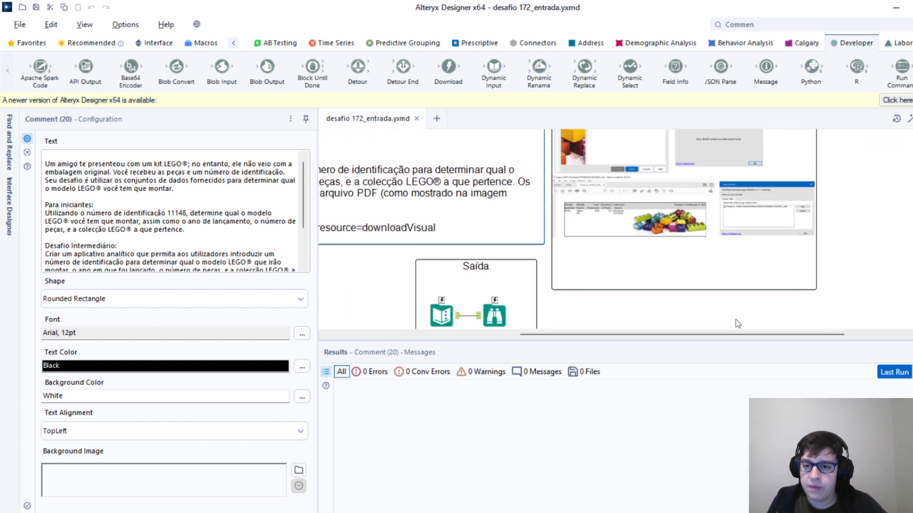
pyautogui.scroll(1, 735, 320)
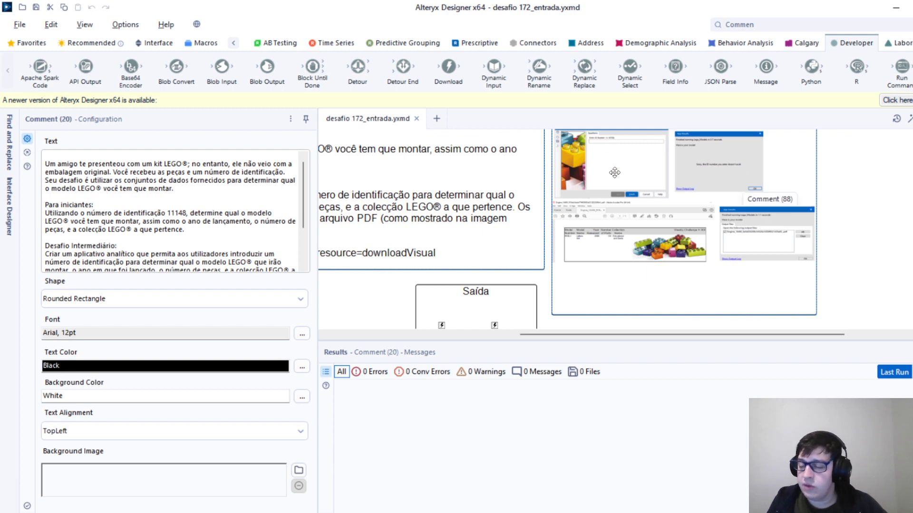
pyautogui.scroll(-2, 595, 218)
pyautogui.click(499, 269)
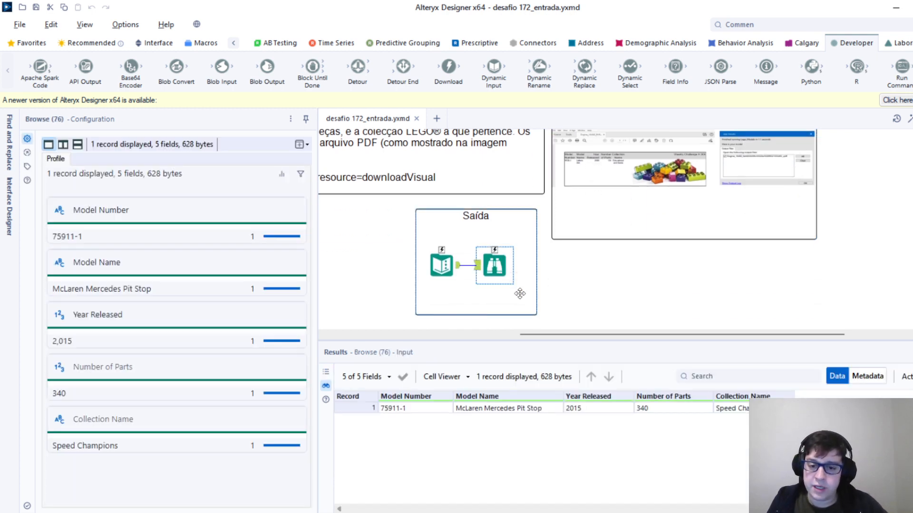
# - Examine the data of the four Entradas inputs: inventory list, part counts, set names with year and theme, and theme names
pyautogui.moveTo(561, 335); pyautogui.dragTo(386, 335)
pyautogui.scroll(-2, 399, 304)
pyautogui.scroll(-1, 399, 302)
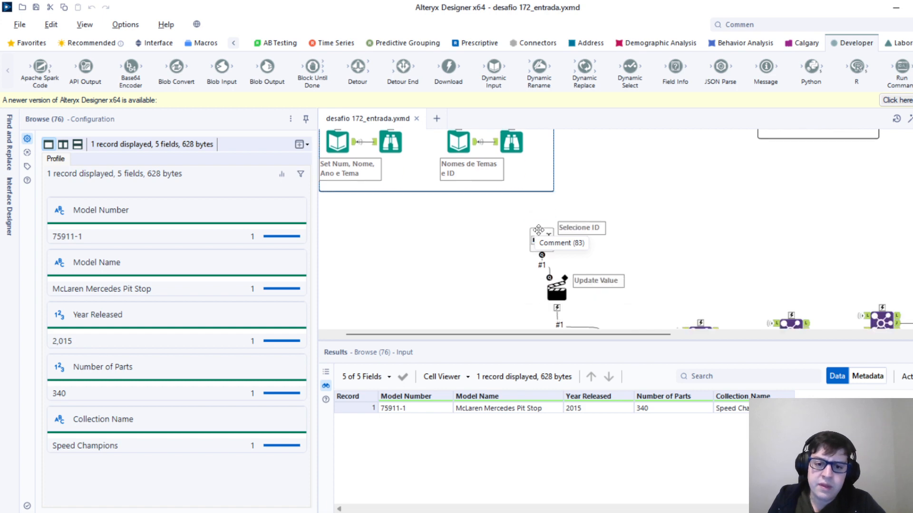
pyautogui.scroll(-1, 536, 229)
pyautogui.click(538, 230)
pyautogui.scroll(3, 539, 230)
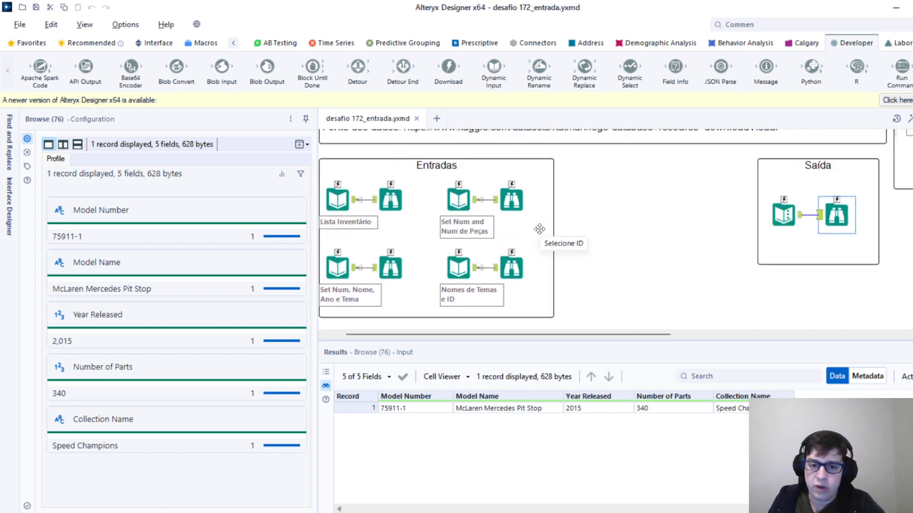
pyautogui.click(390, 200)
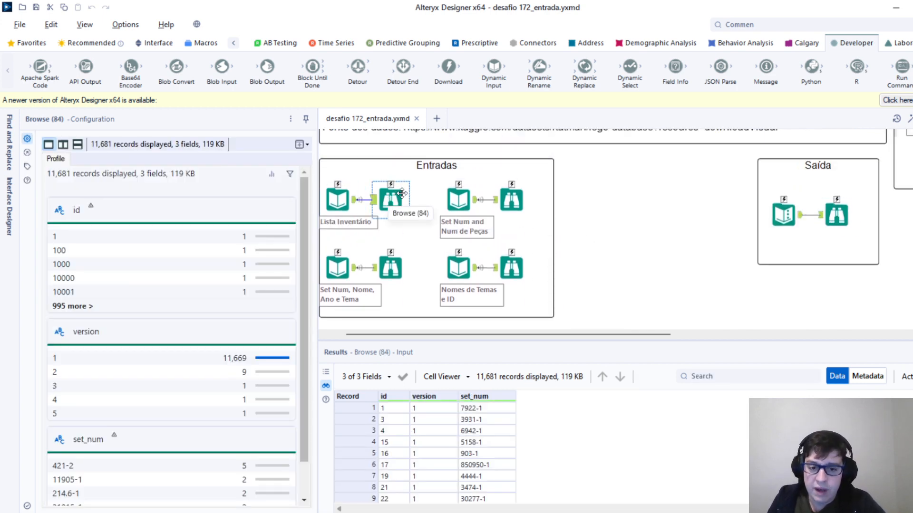
pyautogui.click(511, 200)
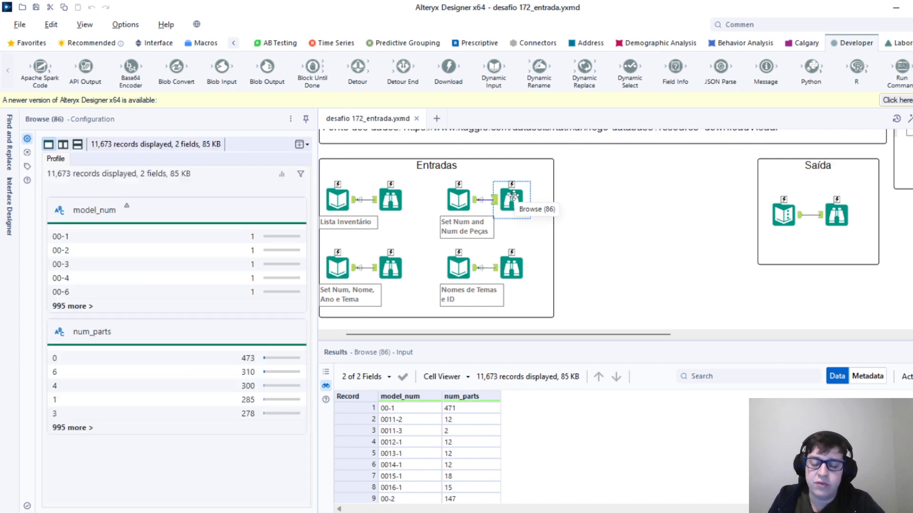
pyautogui.click(390, 267)
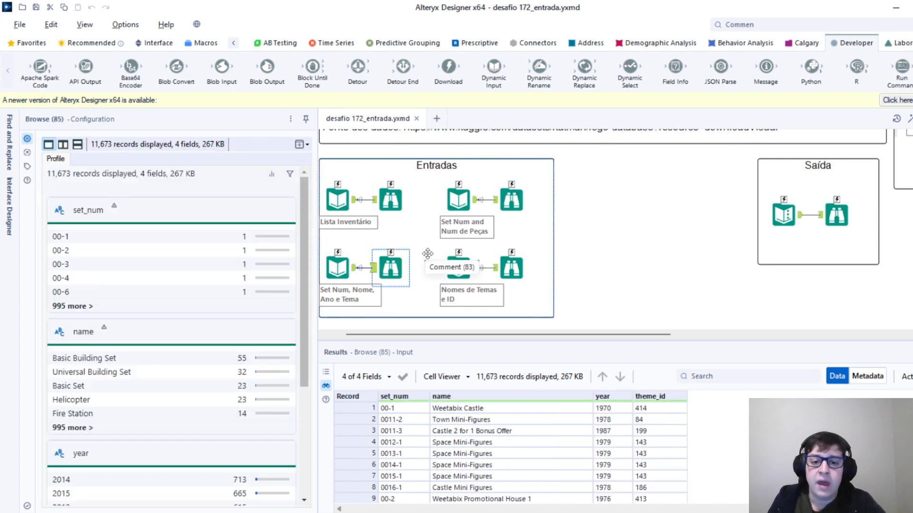
pyautogui.click(511, 267)
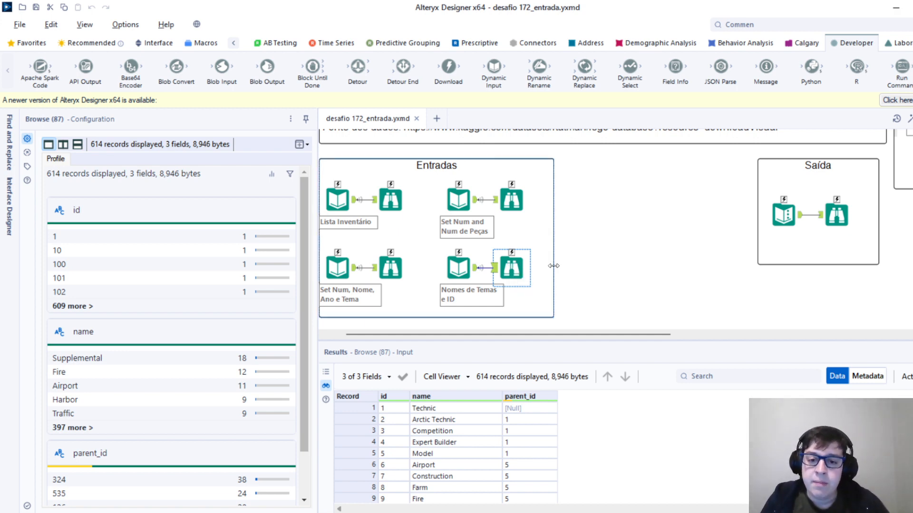
# - Examine the solution workflow from the Selecione ID text box and Update Value action through the filter to the joins
pyautogui.scroll(-5, 538, 261)
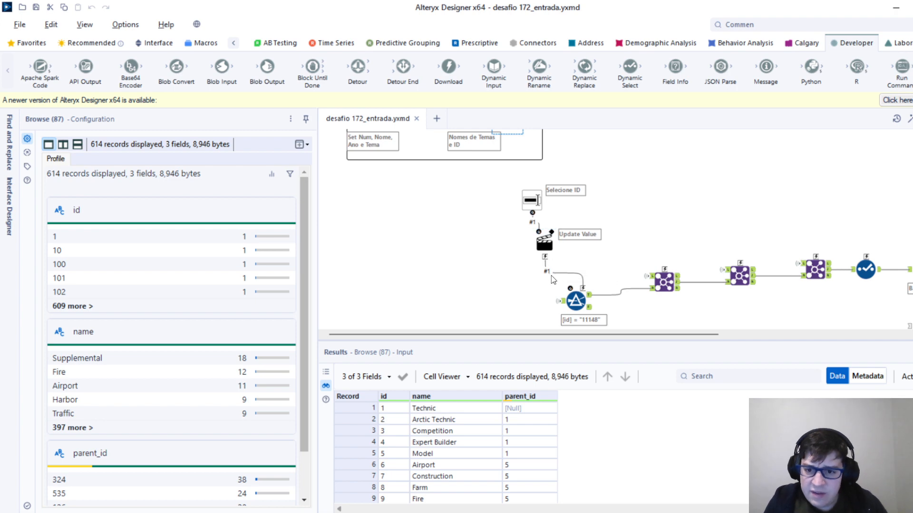
pyautogui.scroll(3, 557, 261)
pyautogui.scroll(-1, 547, 265)
pyautogui.scroll(-2, 481, 243)
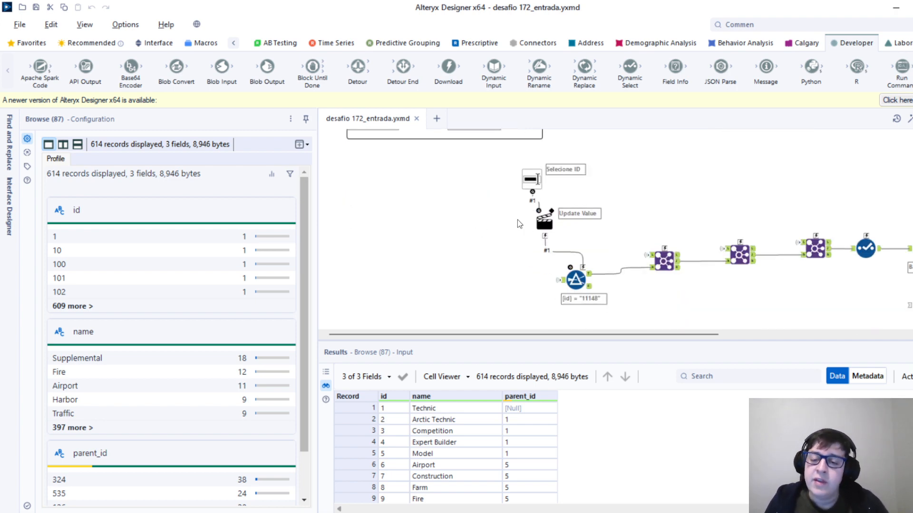
pyautogui.scroll(1, 551, 252)
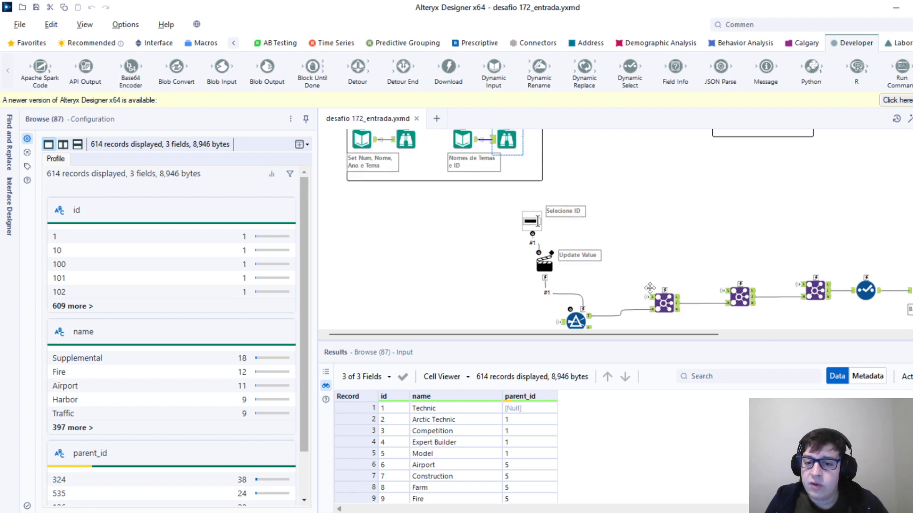
pyautogui.scroll(1, 661, 285)
pyautogui.scroll(3, 659, 311)
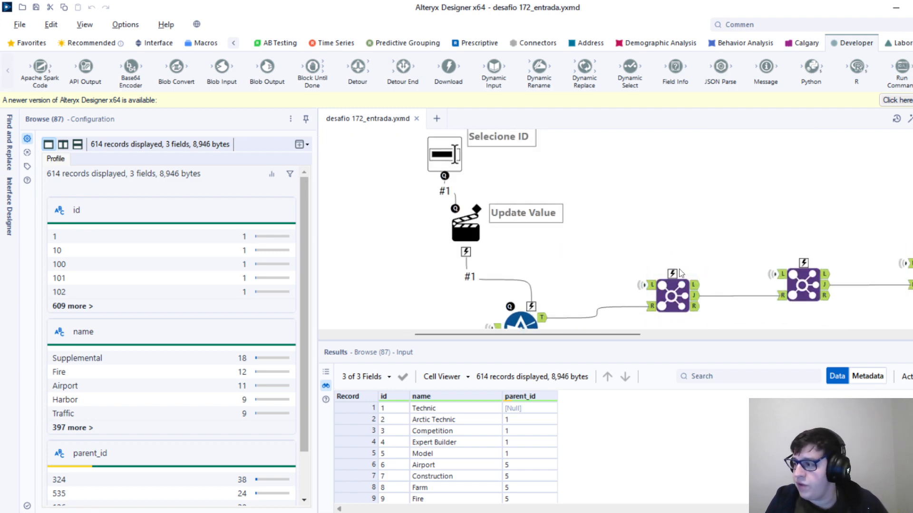
pyautogui.scroll(-3, 565, 280)
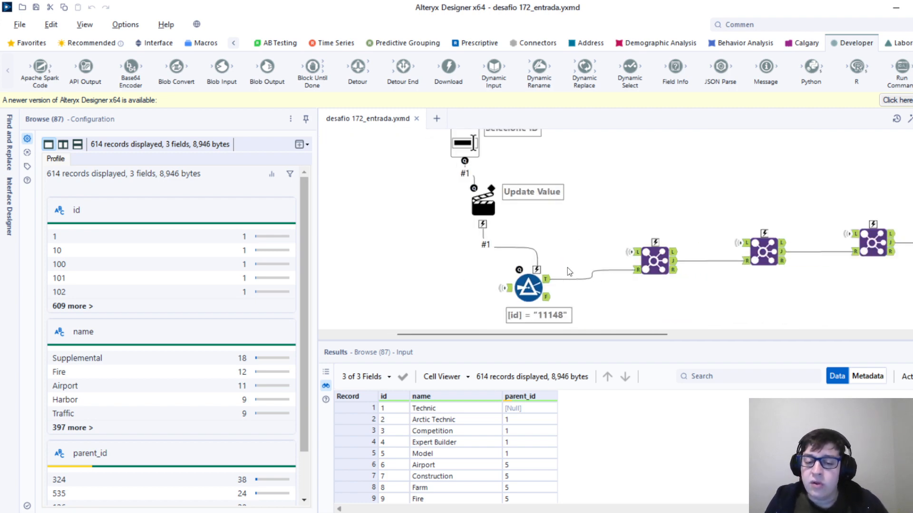
pyautogui.moveTo(588, 336); pyautogui.dragTo(566, 335)
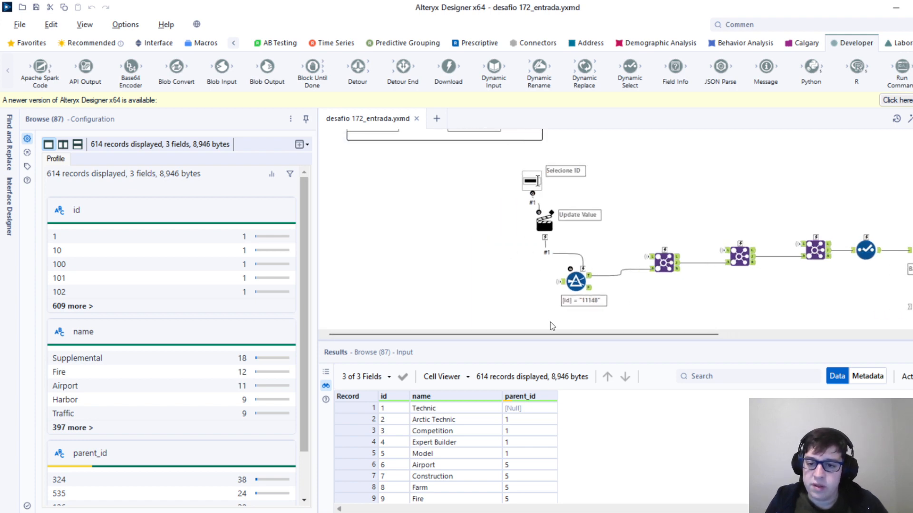
pyautogui.scroll(3, 542, 315)
pyautogui.scroll(-1, 541, 315)
pyautogui.scroll(1, 542, 314)
pyautogui.scroll(-1, 542, 315)
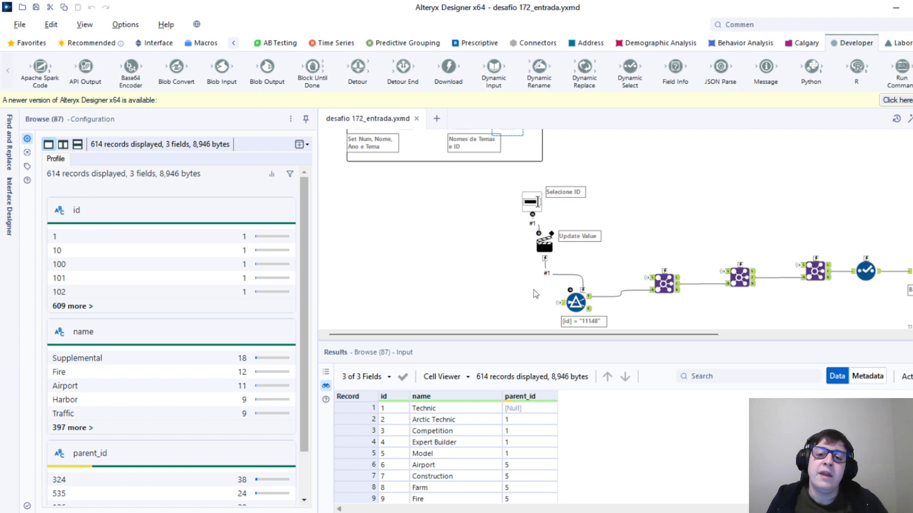
# - Make the connection between the filter's True output and the first Join wireless, and check that Join's incoming connections
pyautogui.rightClick(634, 295)
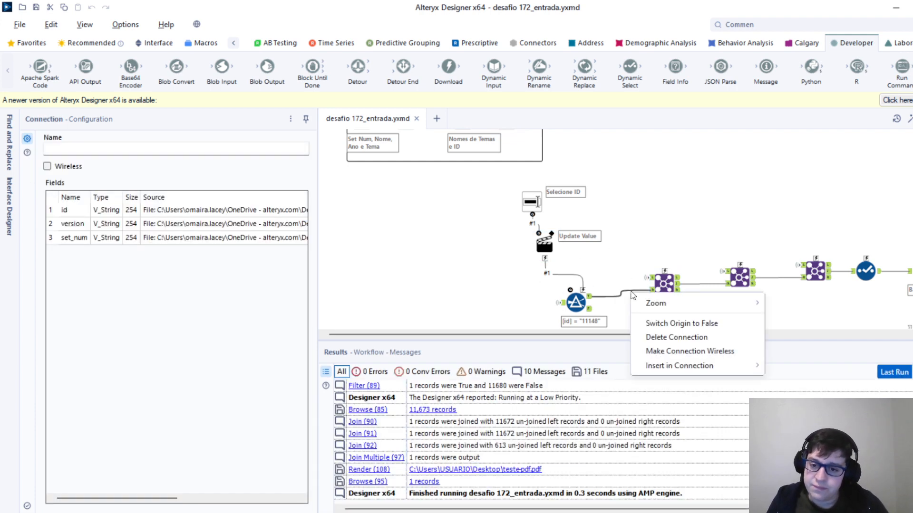
pyautogui.click(682, 352)
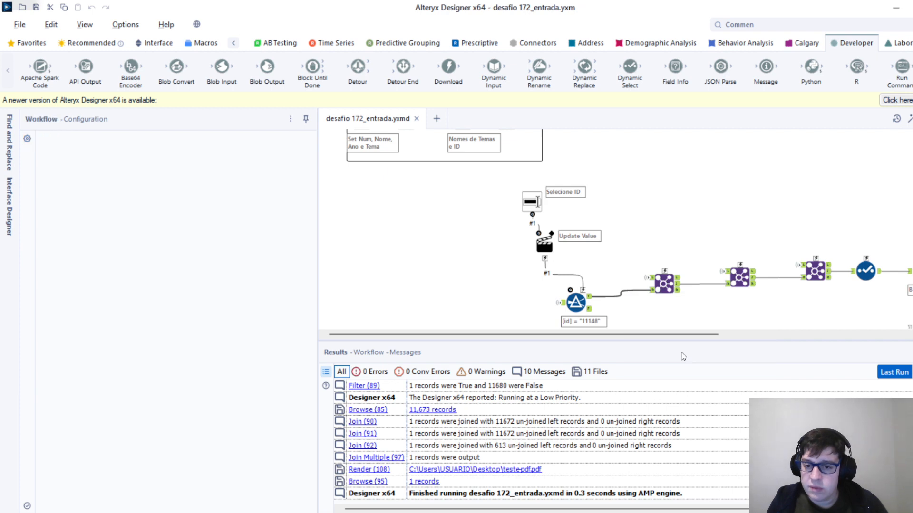
pyautogui.click(669, 283)
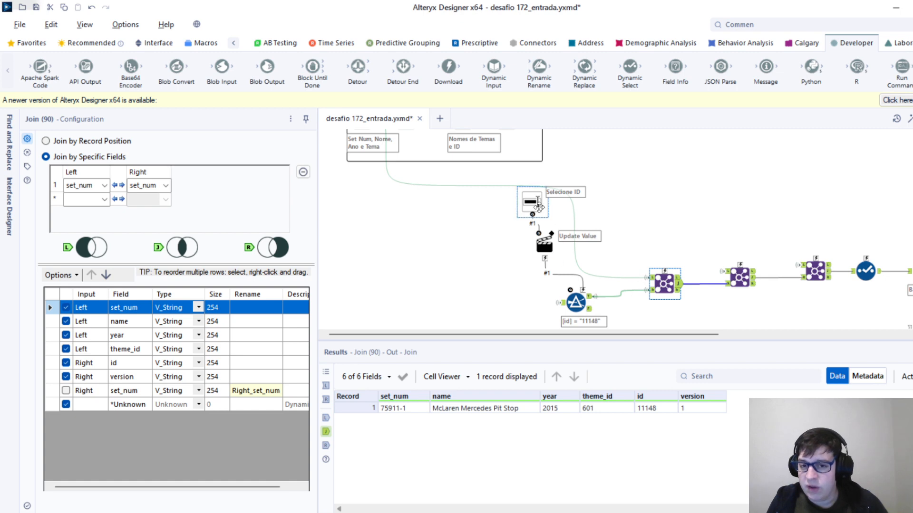
pyautogui.click(638, 228)
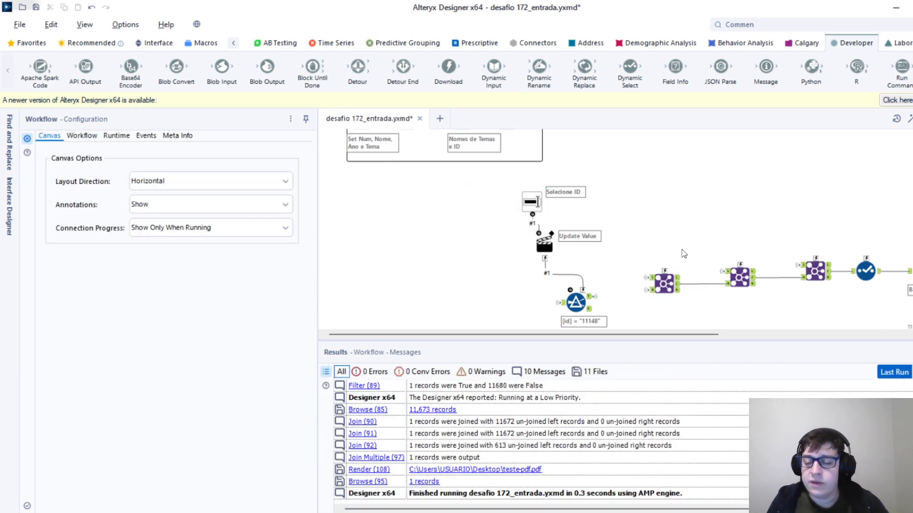
# - Review the id filter's configuration and trace its wireless input connection back to the Lista Inventário data
pyautogui.scroll(3, 451, 207)
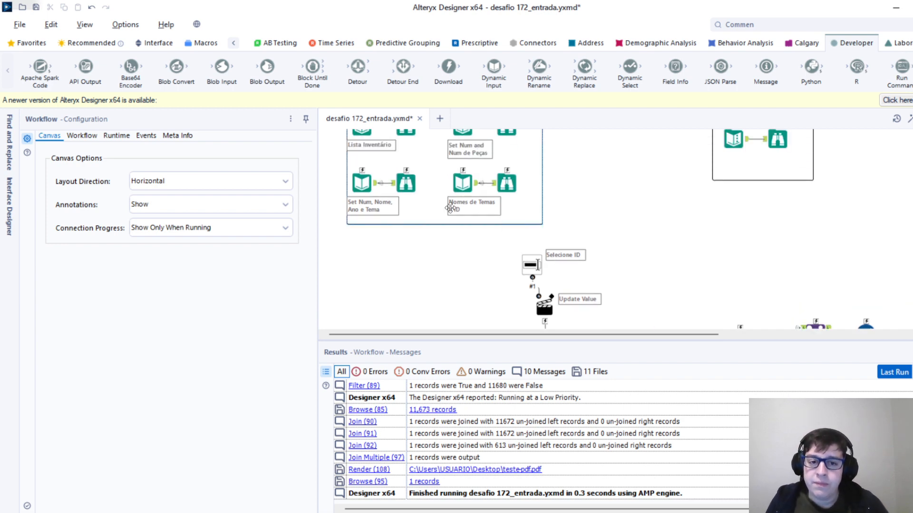
pyautogui.scroll(-4, 464, 216)
pyautogui.scroll(1, 512, 224)
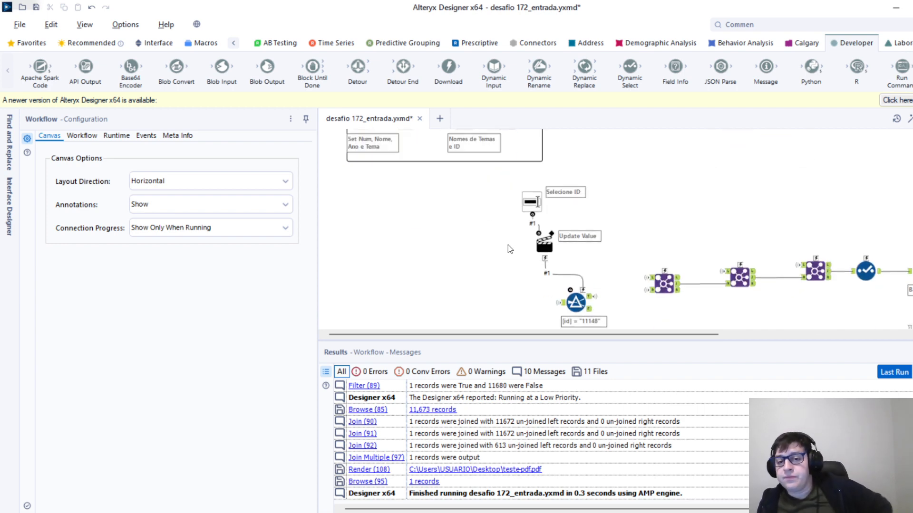
pyautogui.scroll(6, 510, 247)
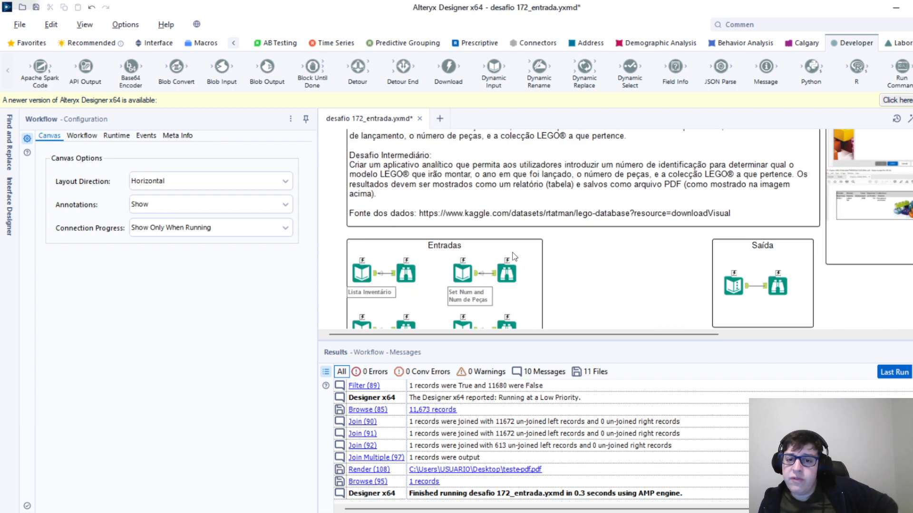
pyautogui.scroll(-10, 625, 233)
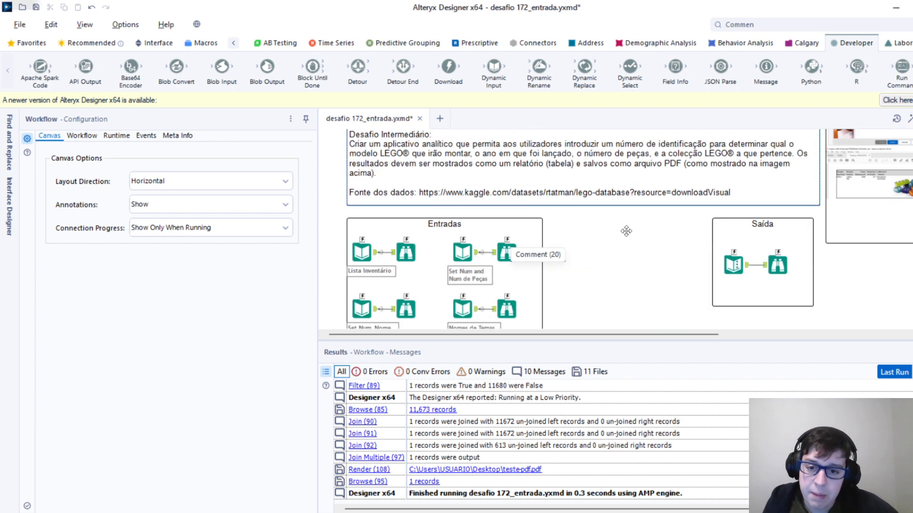
pyautogui.click(576, 219)
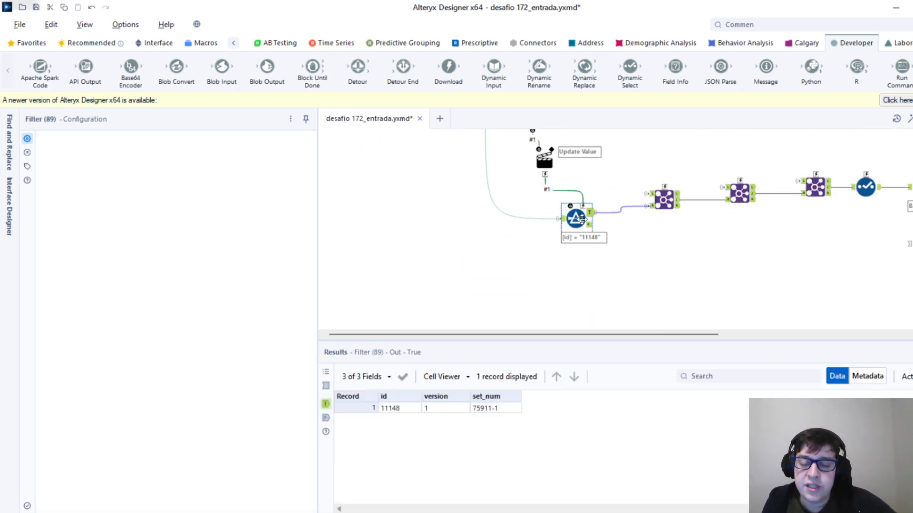
pyautogui.scroll(10, 567, 241)
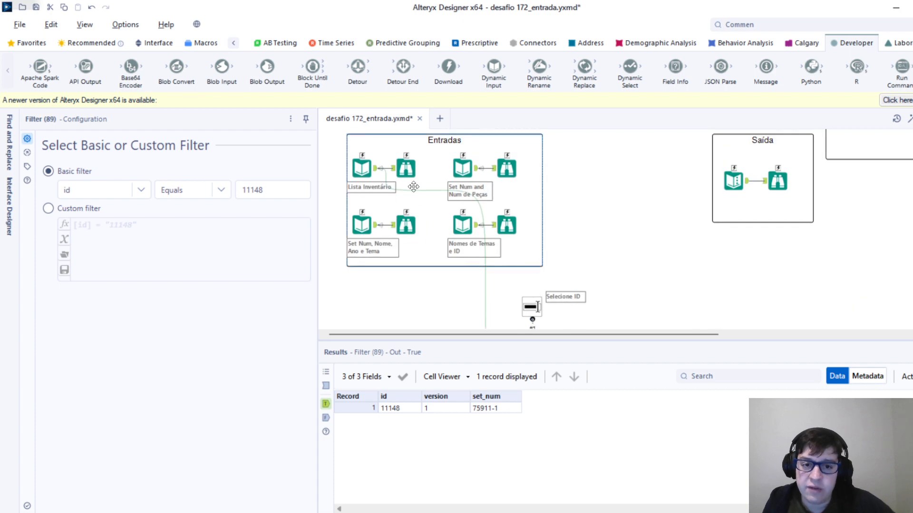
pyautogui.scroll(-1, 529, 242)
pyautogui.scroll(-3, 529, 241)
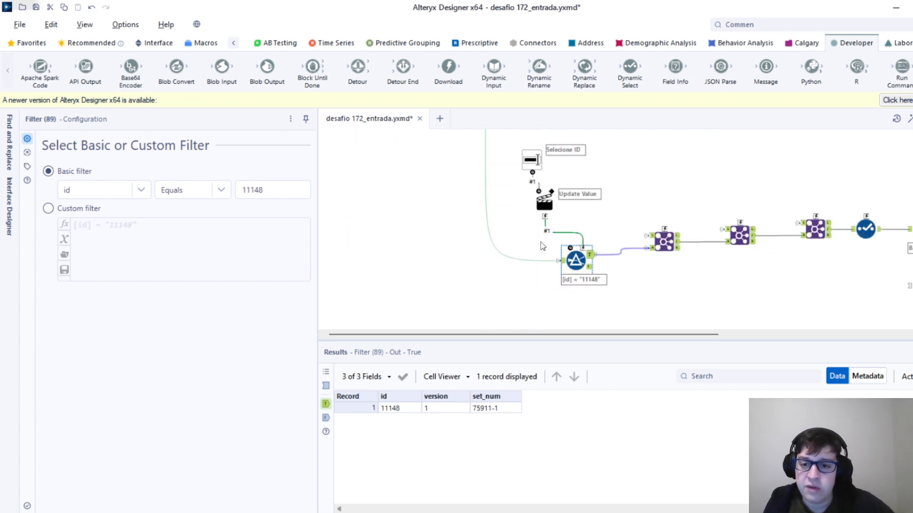
# - Compare the first Join's output with the expected Saída data and the id filter's True output
pyautogui.click(662, 239)
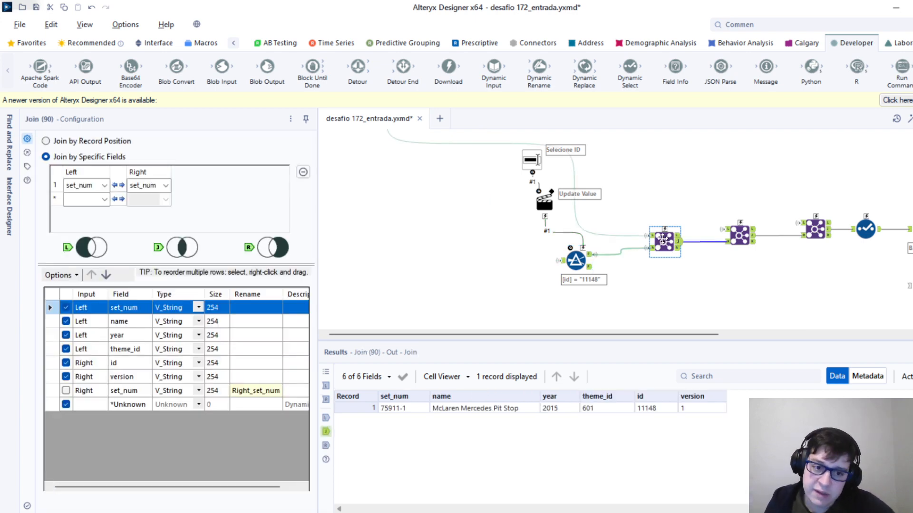
pyautogui.scroll(5, 640, 247)
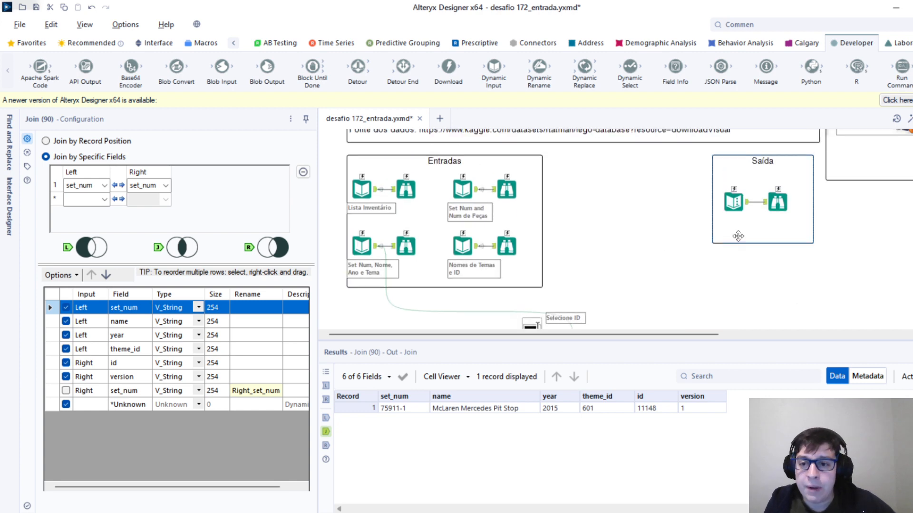
pyautogui.click(790, 210)
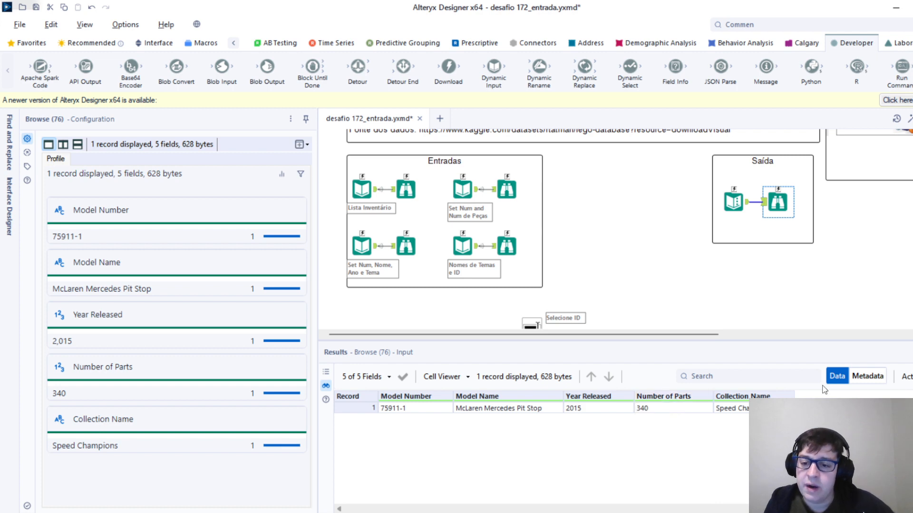
pyautogui.scroll(-5, 744, 214)
pyautogui.click(585, 241)
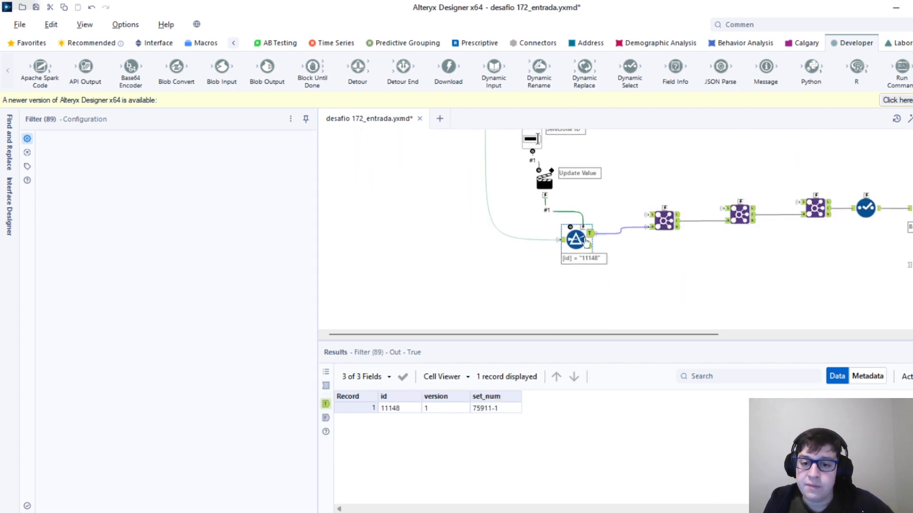
pyautogui.scroll(2, 587, 245)
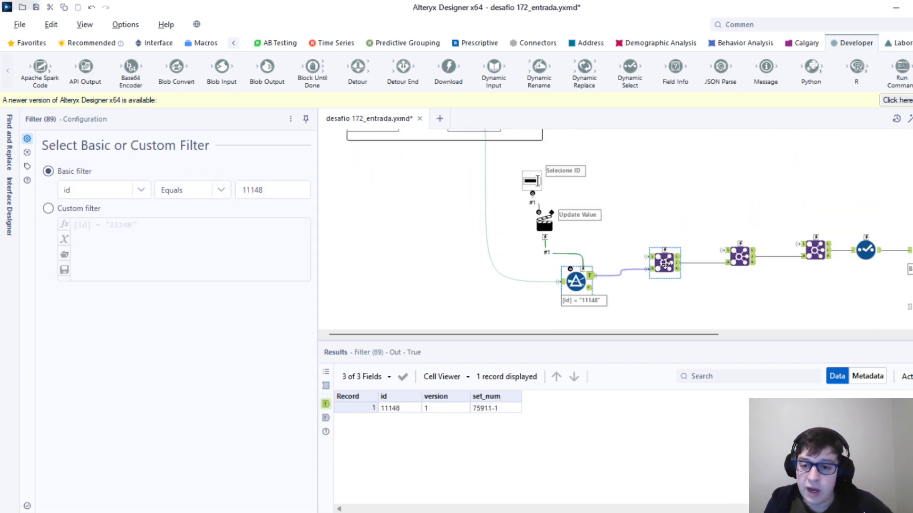
pyautogui.click(665, 263)
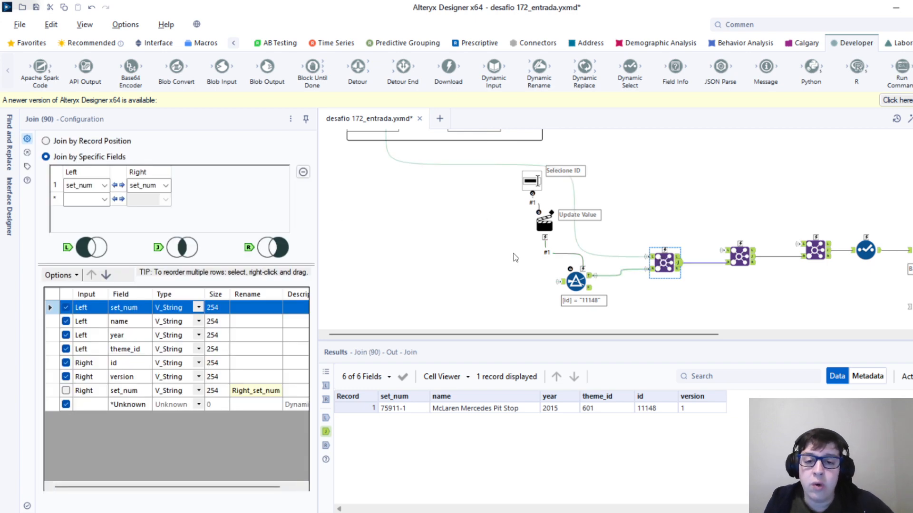
# - Bring up the Join category of tools to show where the Join tool is found
pyautogui.scroll(1, 515, 257)
pyautogui.scroll(2, 593, 307)
pyautogui.scroll(-2, 593, 306)
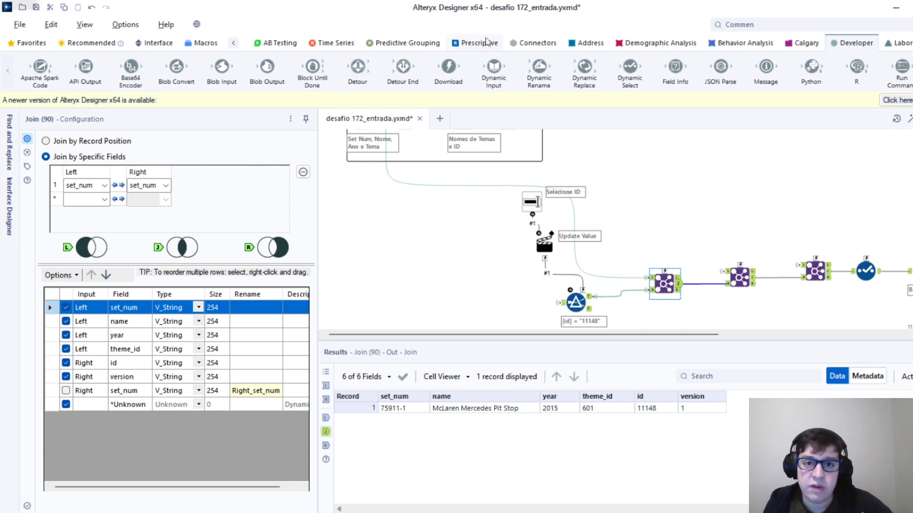
pyautogui.click(234, 44)
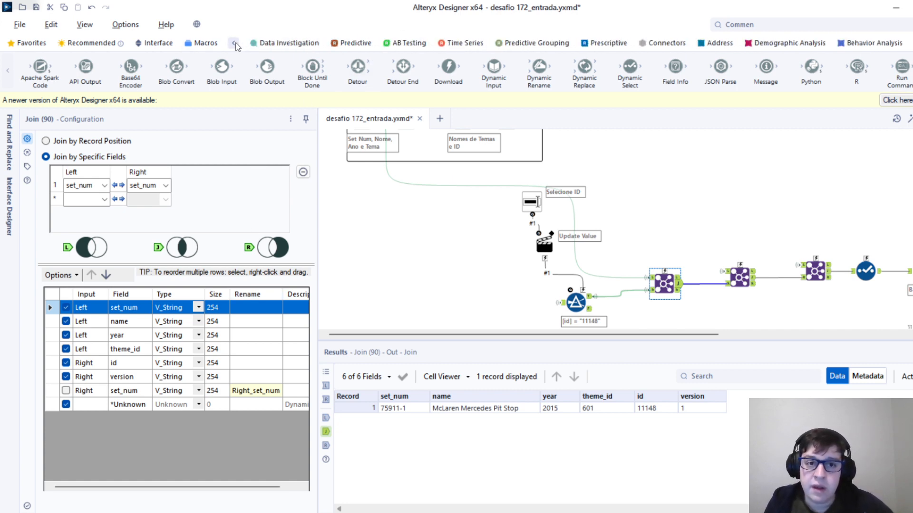
pyautogui.click(235, 44)
pyautogui.click(235, 43)
pyautogui.click(234, 43)
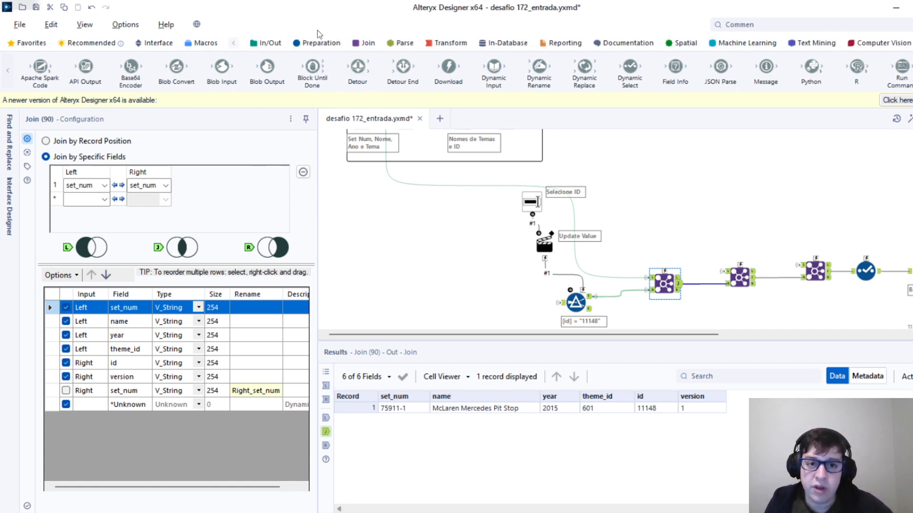
pyautogui.click(362, 43)
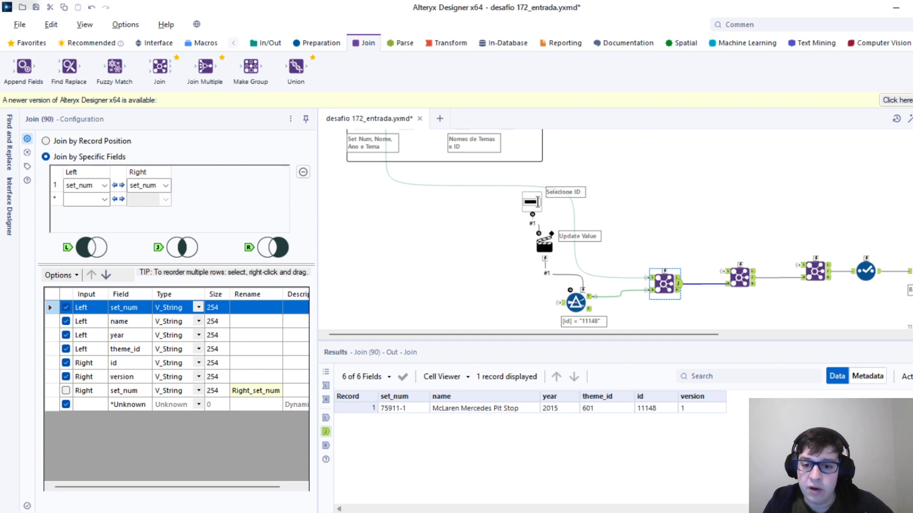
# - Review the first Join's match on set_num together with its two sources, the id filter and the Set Num, Nome, Ano e Tema input
pyautogui.scroll(-2, 618, 229)
pyautogui.scroll(1, 618, 228)
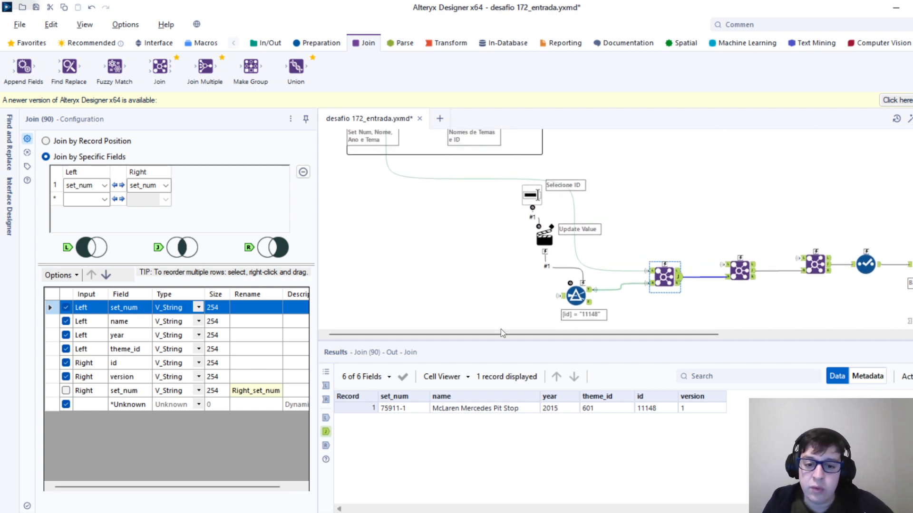
pyautogui.click(575, 297)
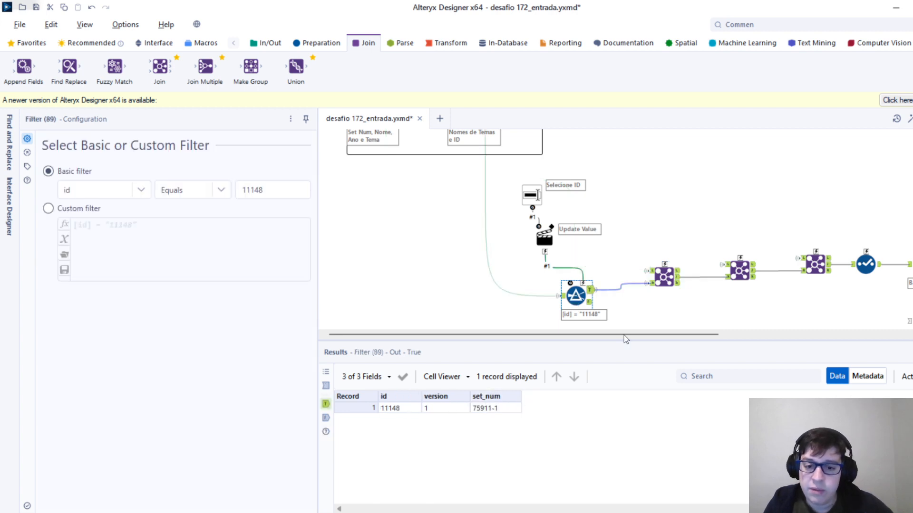
pyautogui.click(668, 275)
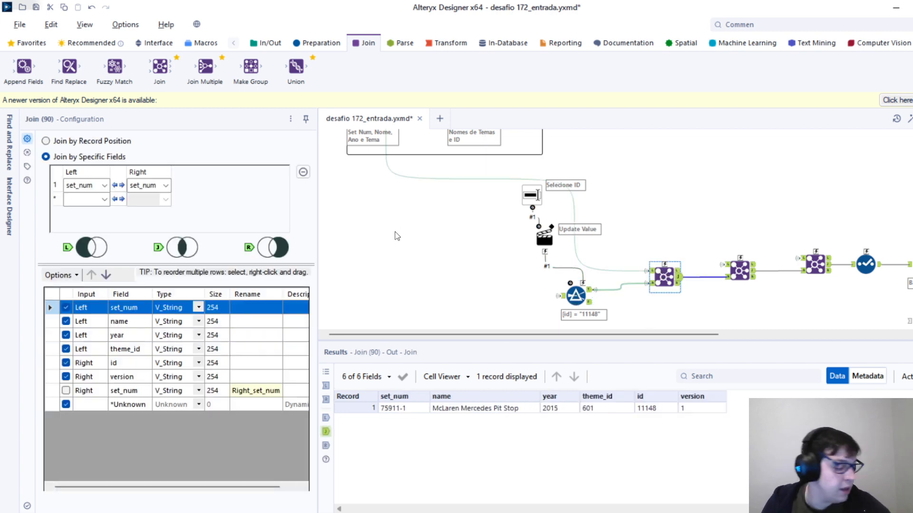
pyautogui.scroll(2, 453, 273)
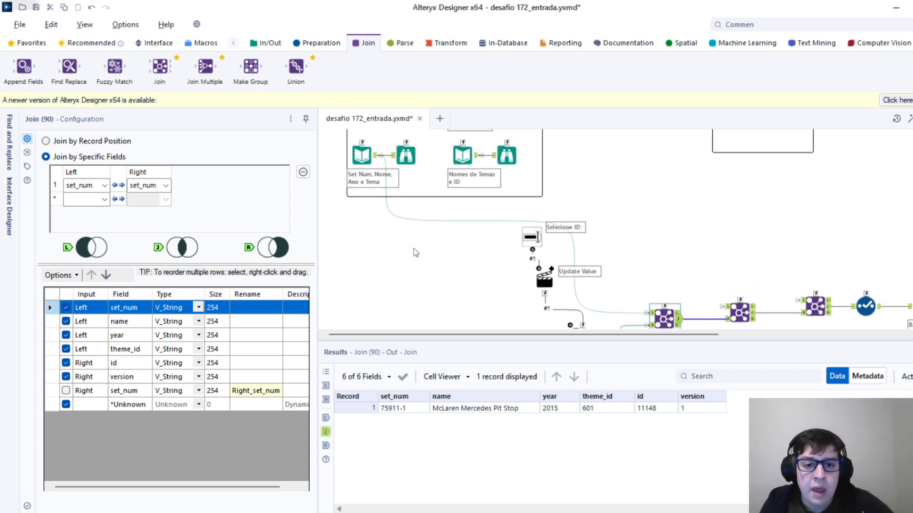
pyautogui.click(366, 222)
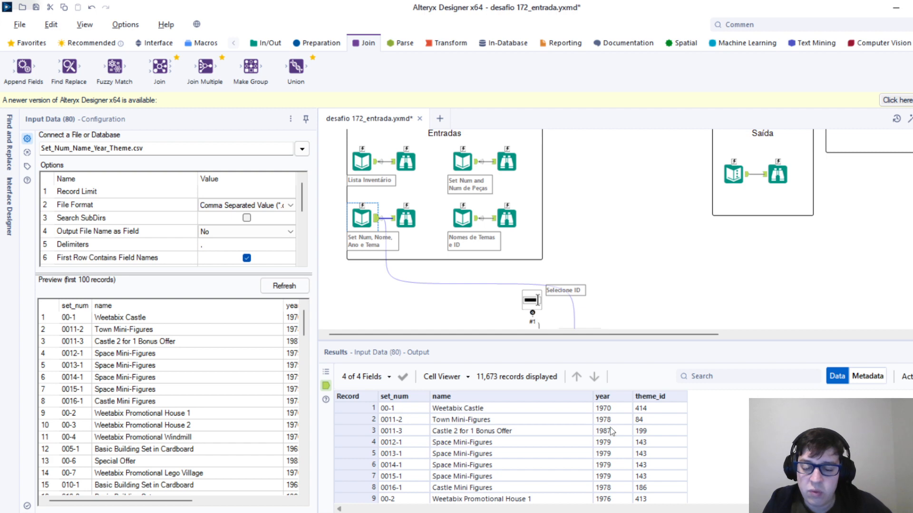
pyautogui.scroll(-3, 636, 286)
pyautogui.click(664, 214)
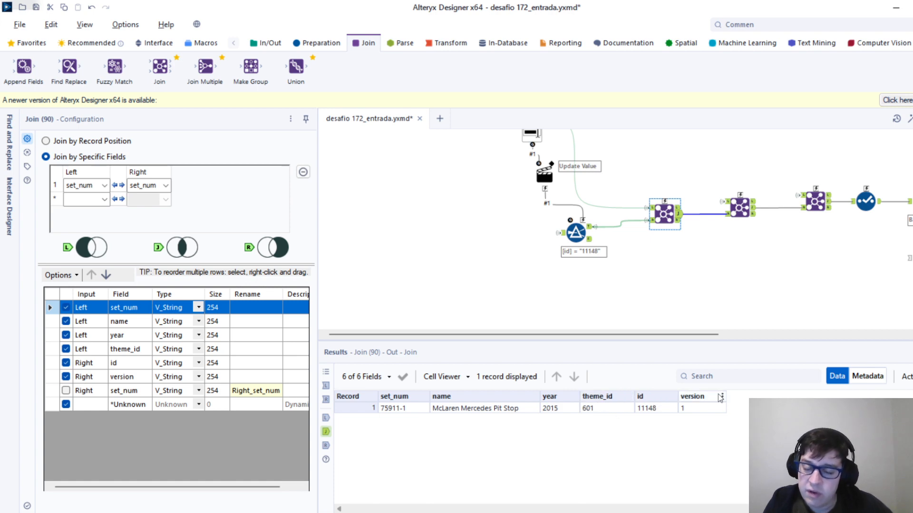
pyautogui.scroll(2, 647, 249)
pyautogui.scroll(2, 626, 257)
pyautogui.scroll(-2, 635, 263)
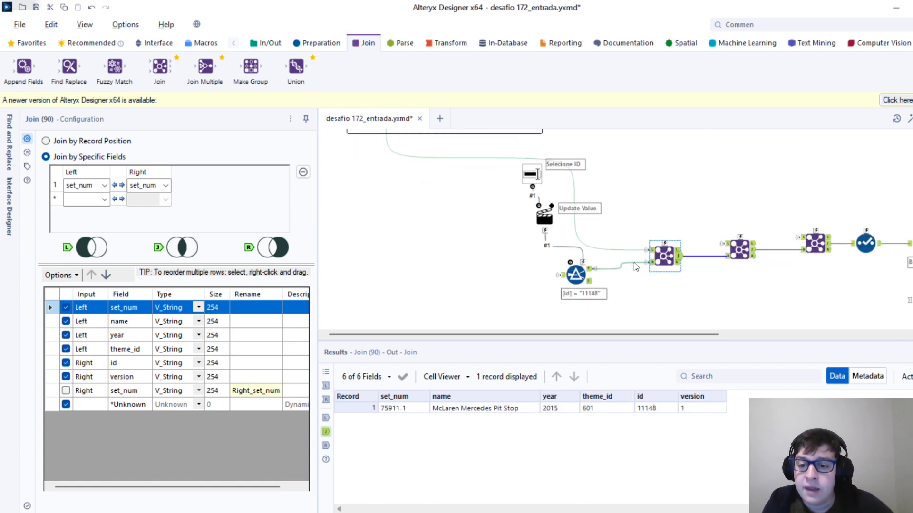
# - Examine the second Join's match of model_num to set_num and the Set Num and Num de Peças data feeding it
pyautogui.click(743, 248)
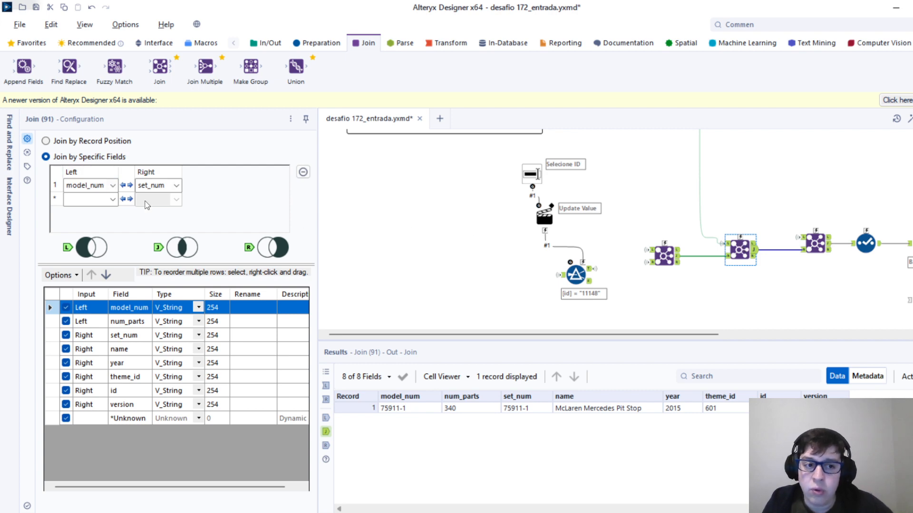
pyautogui.scroll(2, 646, 304)
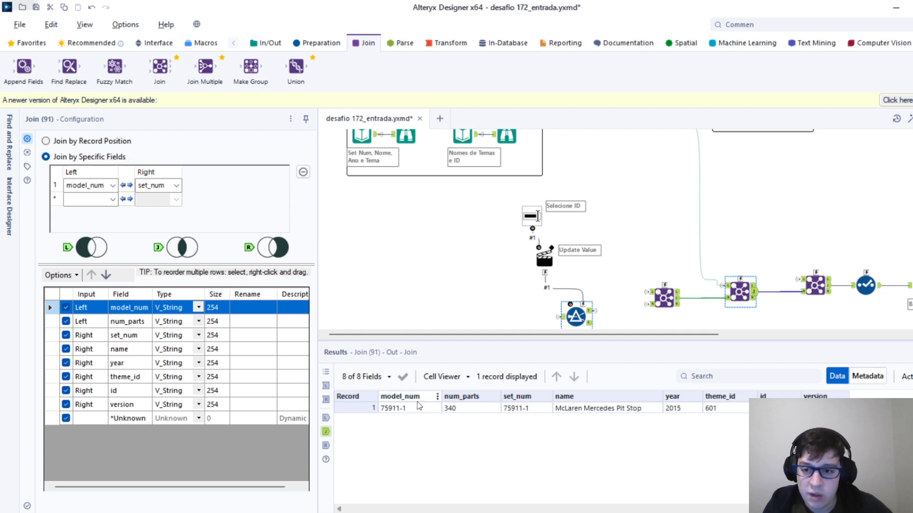
pyautogui.scroll(4, 525, 163)
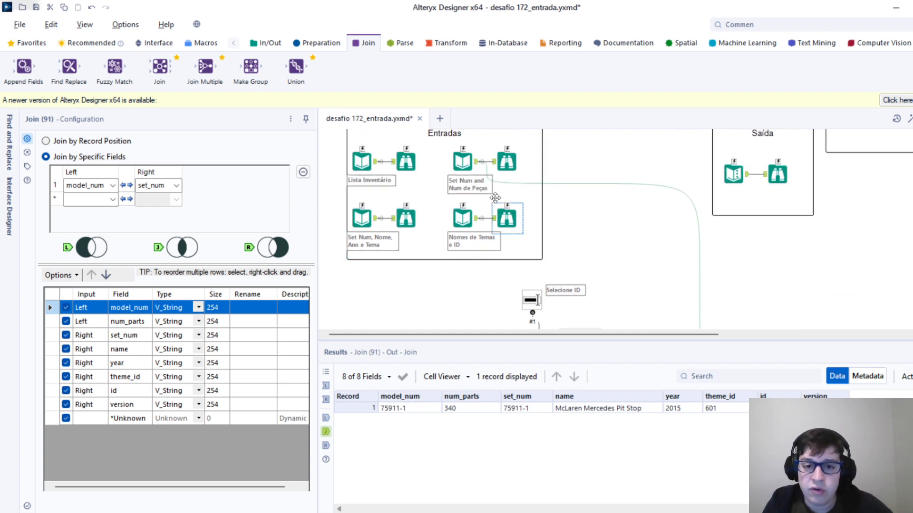
pyautogui.click(469, 172)
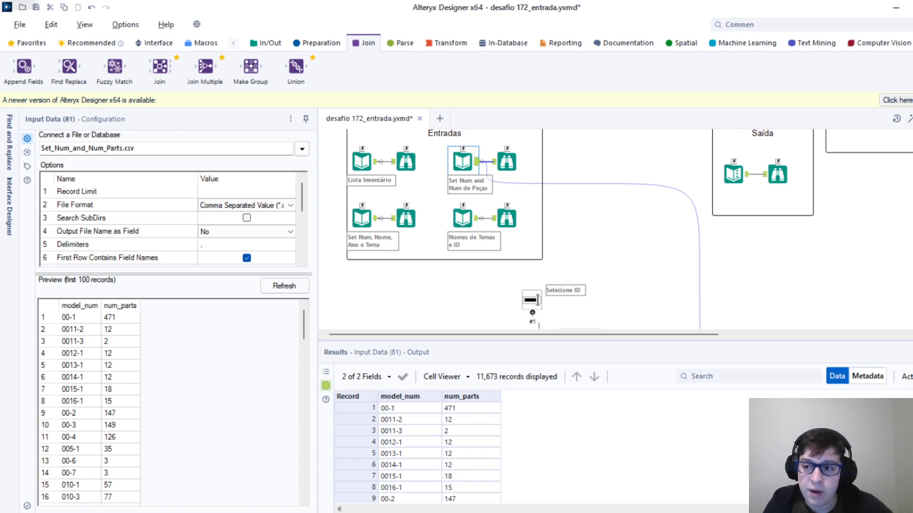
pyautogui.scroll(-6, 807, 276)
pyautogui.scroll(7, 806, 276)
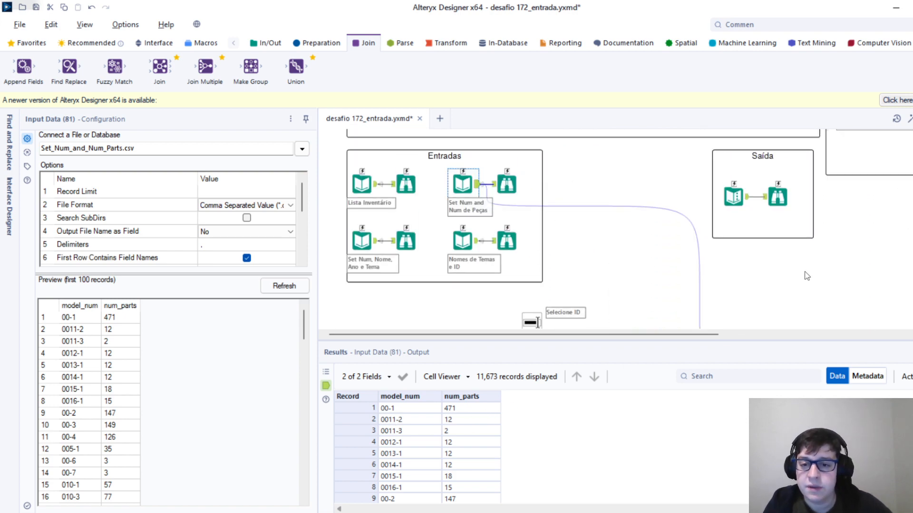
pyautogui.scroll(-8, 807, 275)
pyautogui.click(739, 224)
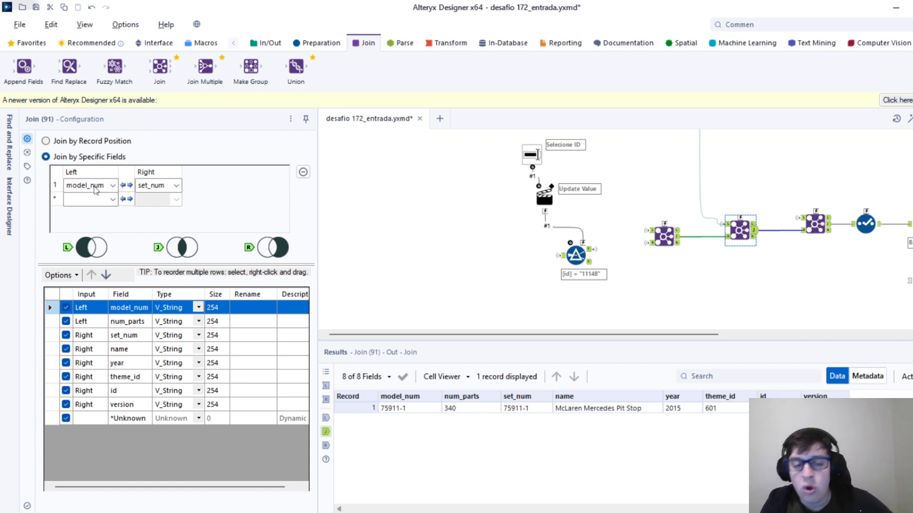
# - Inspect the third Join's match of id to theme_id and the selected and renamed fields in the Select tool
pyautogui.moveTo(563, 334); pyautogui.dragTo(652, 333)
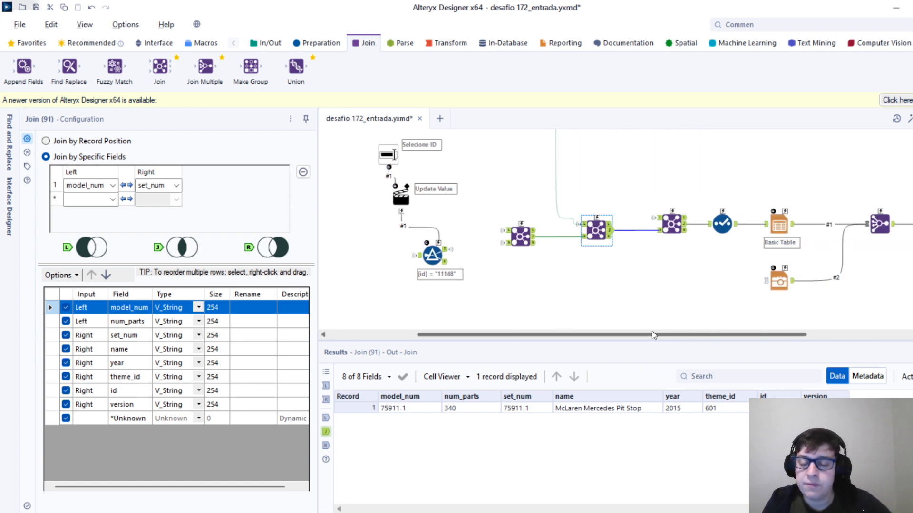
pyautogui.click(678, 223)
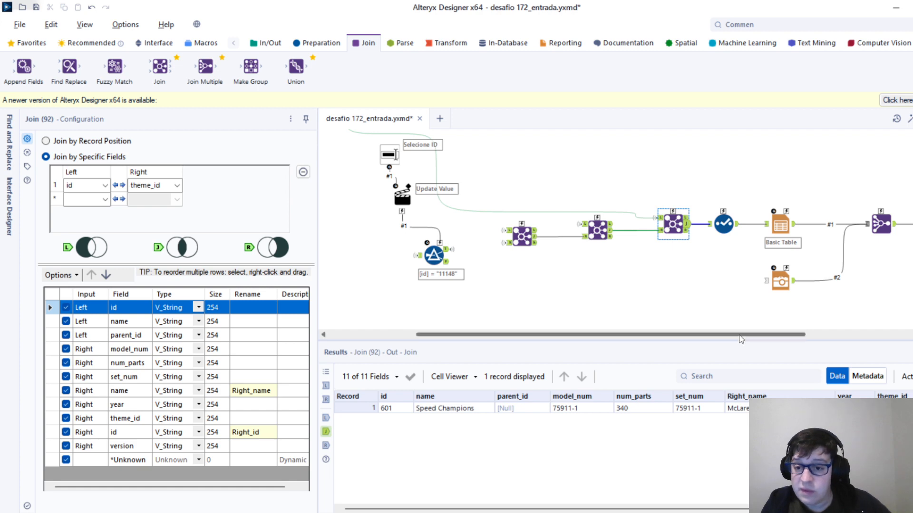
pyautogui.moveTo(746, 338); pyautogui.dragTo(795, 338)
pyautogui.click(648, 214)
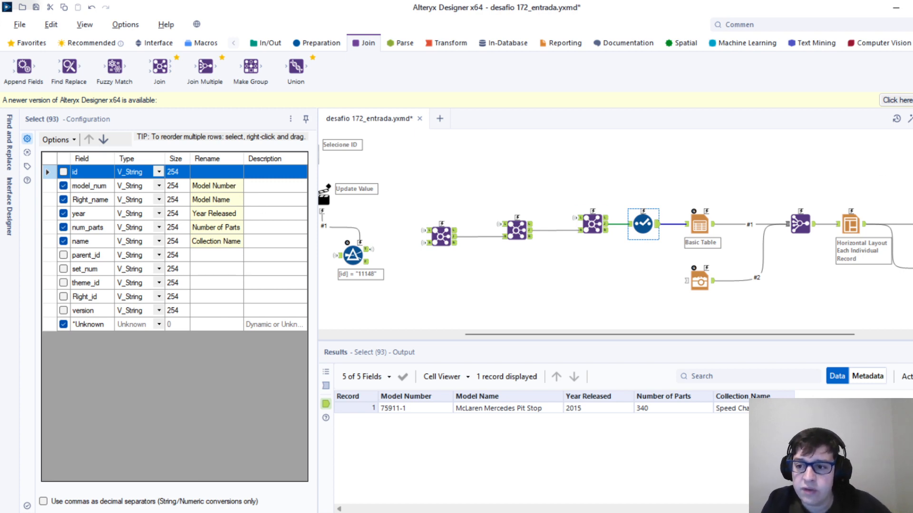
# - Compare the Select tool's output fields with the expected result in the Saída container
pyautogui.scroll(5, 554, 190)
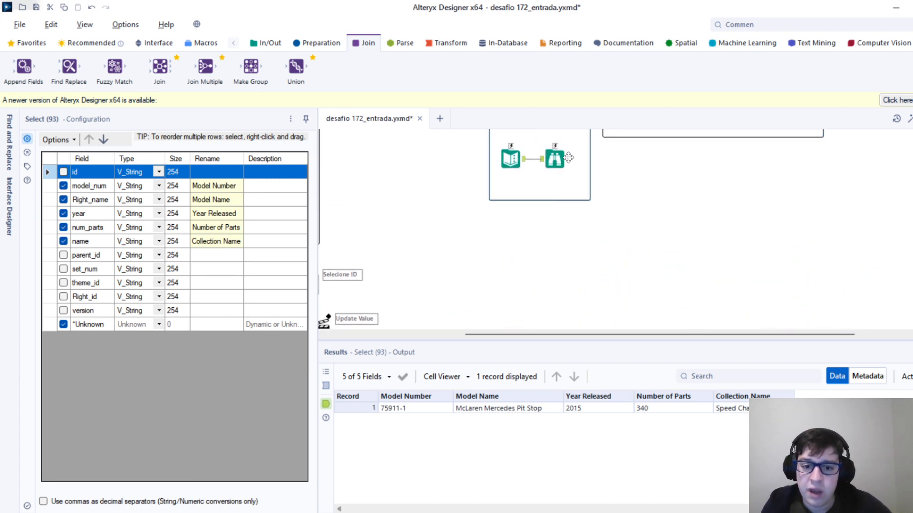
pyautogui.click(554, 161)
pyautogui.scroll(-5, 588, 223)
pyautogui.click(642, 225)
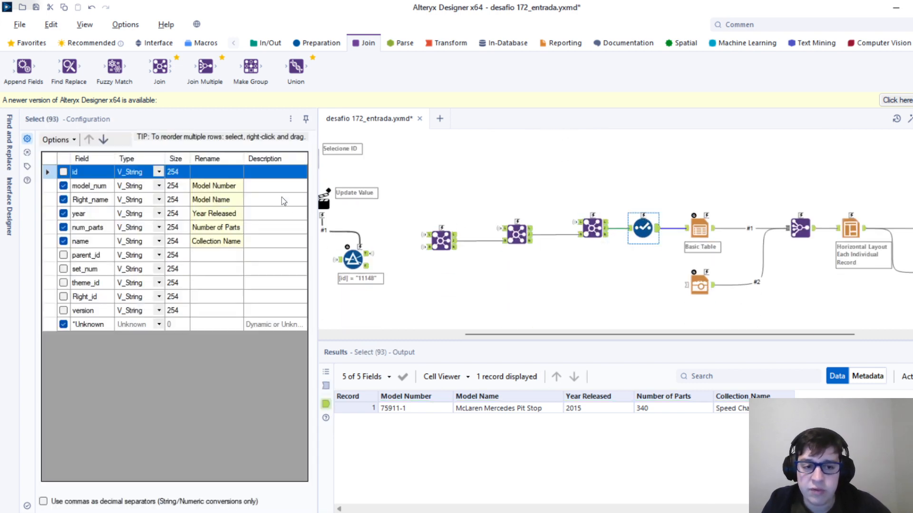
pyautogui.scroll(2, 604, 238)
pyautogui.scroll(5, 582, 221)
pyautogui.click(552, 245)
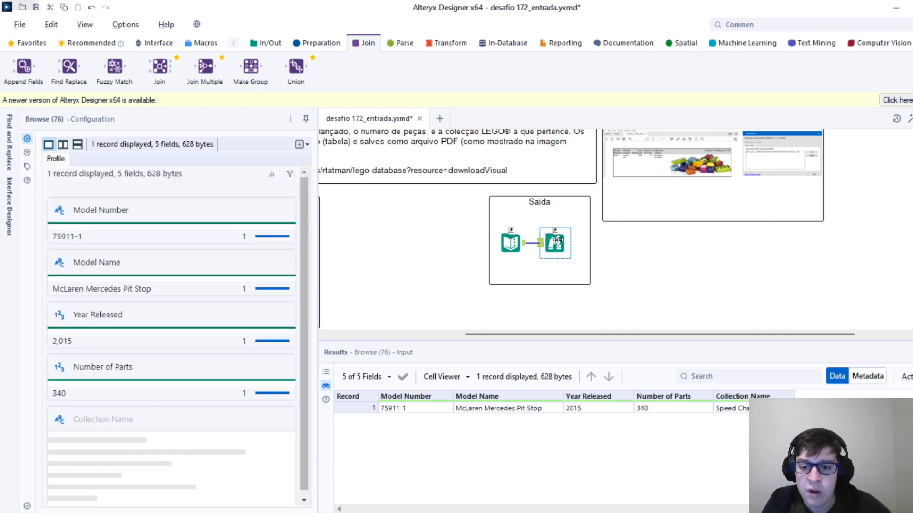
pyautogui.scroll(-5, 571, 242)
pyautogui.click(643, 271)
pyautogui.scroll(-1, 573, 231)
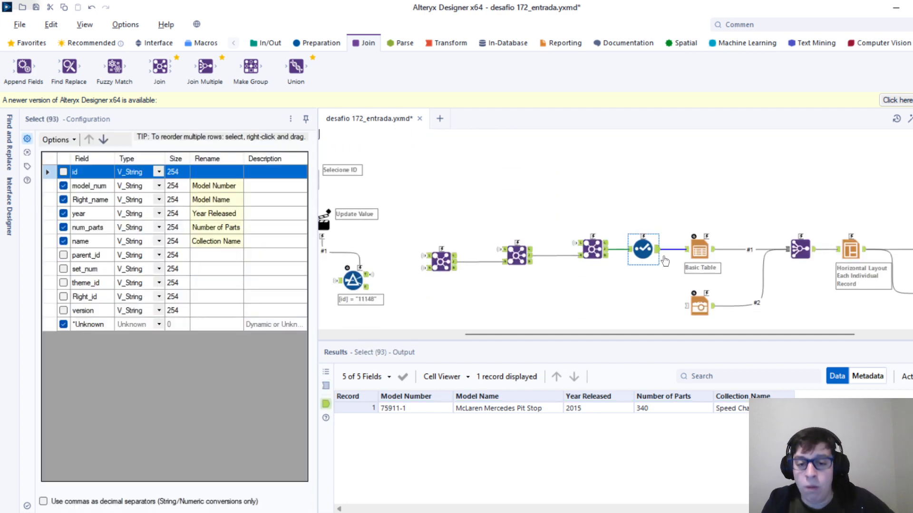
# - Recheck the first Join's configuration and follow its incoming connection back to the Entradas container
pyautogui.click(436, 264)
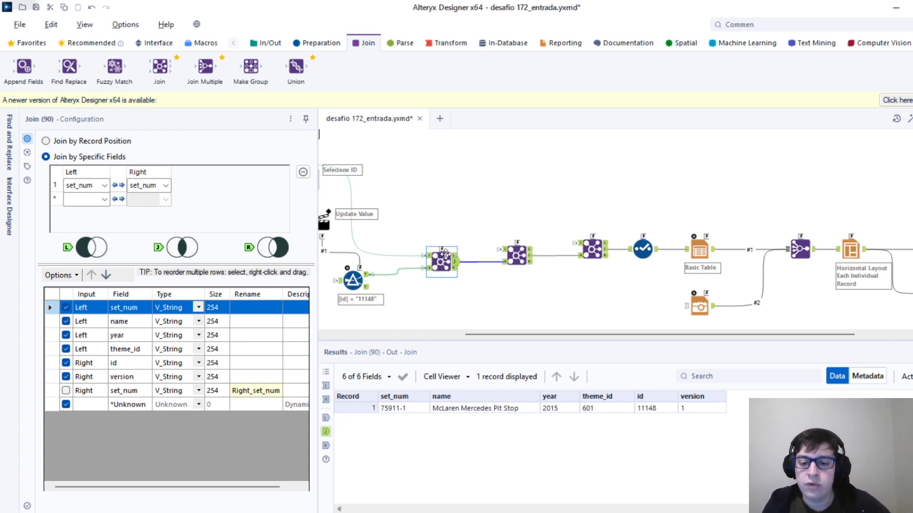
pyautogui.scroll(1, 485, 238)
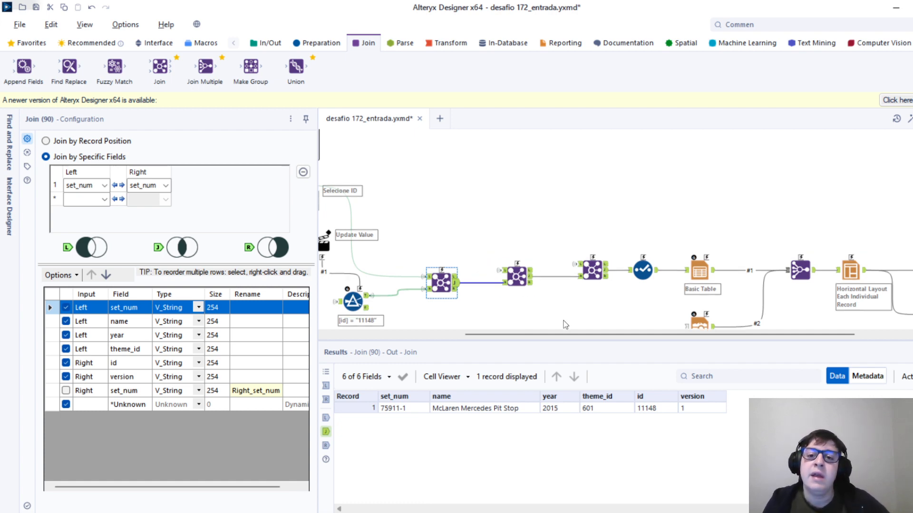
pyautogui.moveTo(585, 334); pyautogui.dragTo(474, 335)
pyautogui.scroll(5, 449, 302)
pyautogui.scroll(-8, 459, 306)
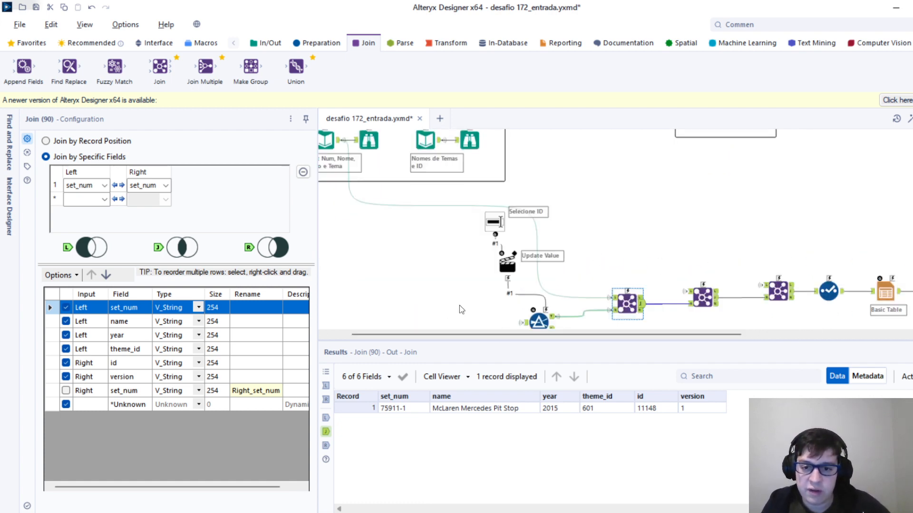
# - View the table, image and layout section of the workflow and bring up the Reporting category of tools
pyautogui.moveTo(587, 334); pyautogui.dragTo(719, 320)
pyautogui.scroll(3, 720, 321)
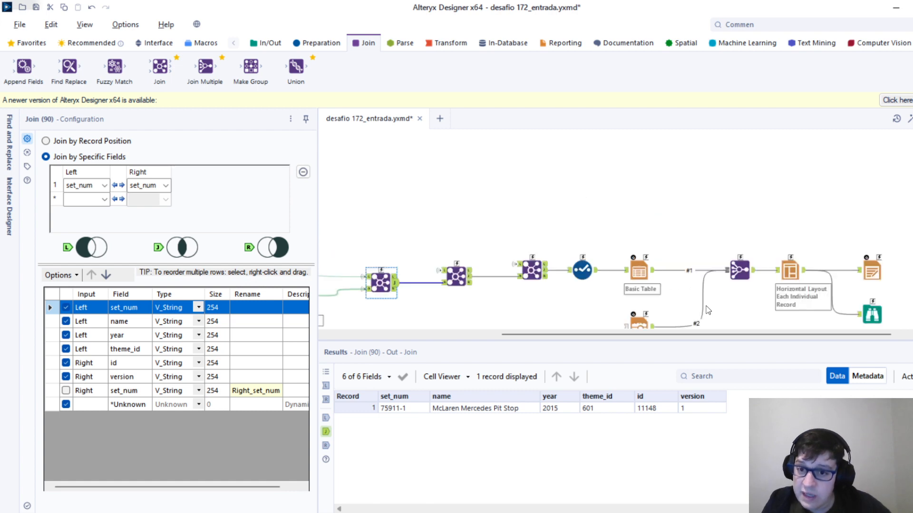
pyautogui.click(580, 45)
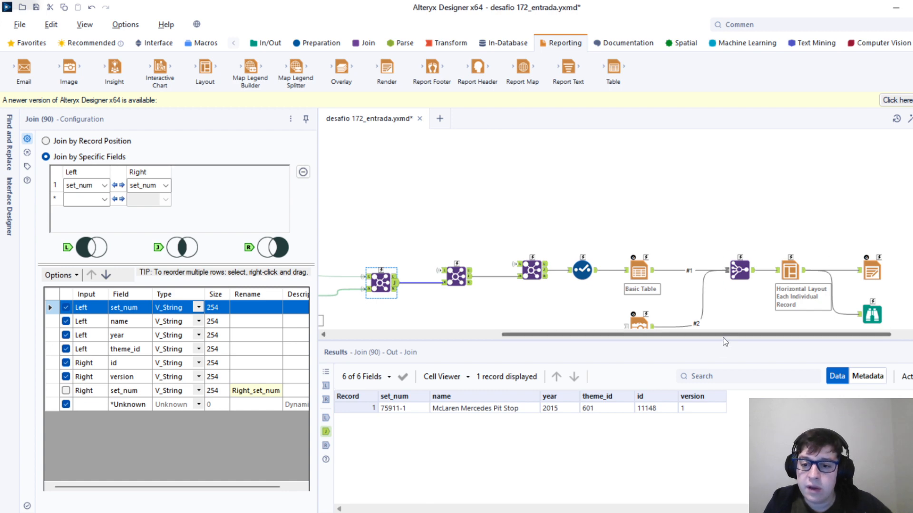
# - Reread the intermediate challenge's requirements in the description comment above the Entradas container
pyautogui.moveTo(715, 335); pyautogui.dragTo(554, 334)
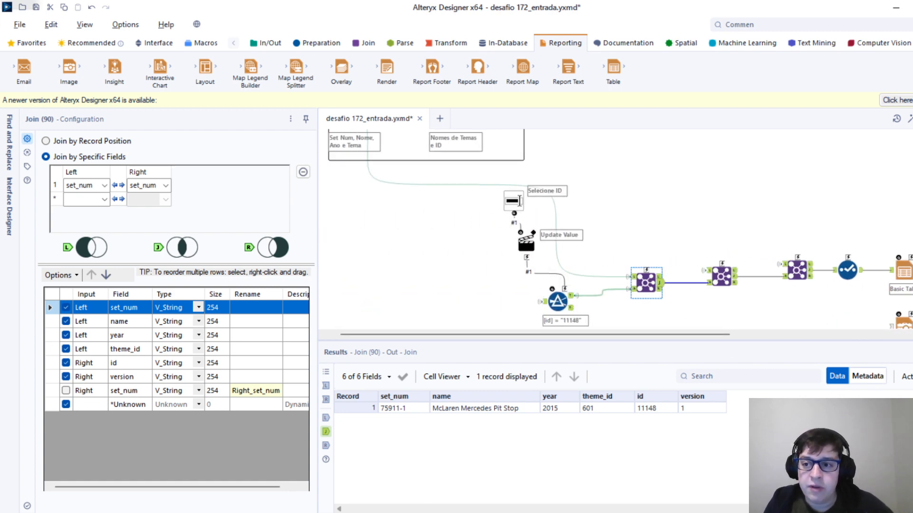
pyautogui.scroll(5, 520, 201)
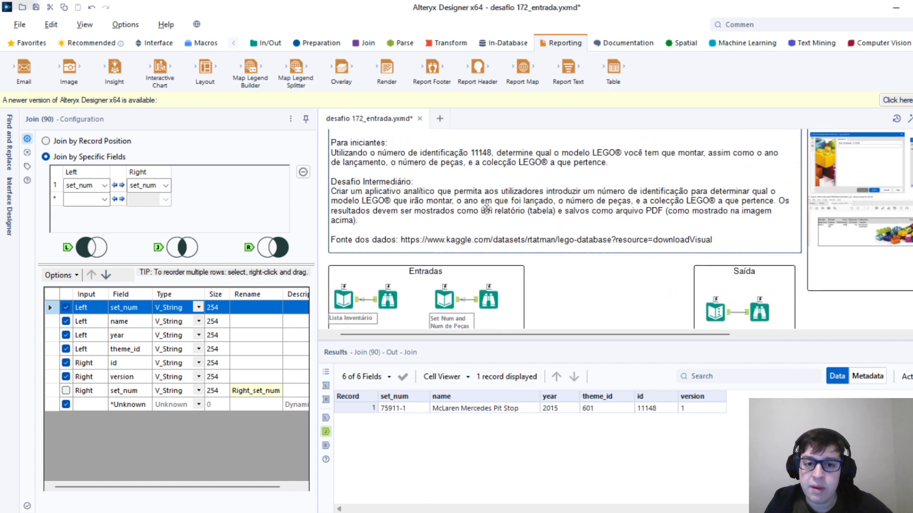
pyautogui.click(477, 208)
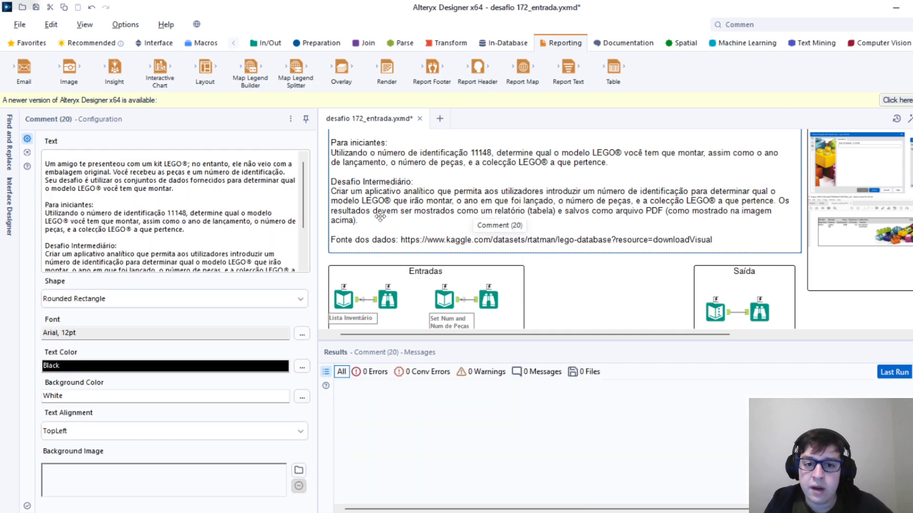
pyautogui.scroll(-5, 601, 280)
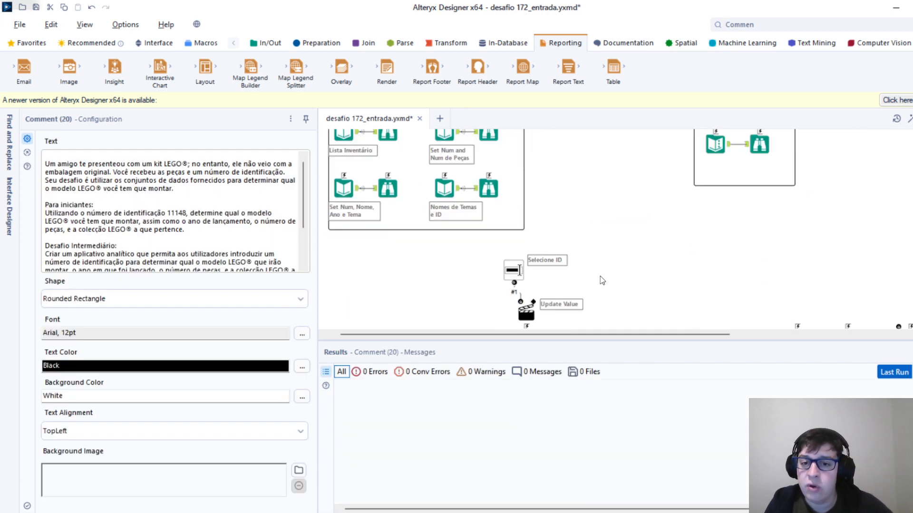
# - Inspect the Basic Table tool's table mode, width and per-column configuration
pyautogui.moveTo(672, 334); pyautogui.dragTo(772, 334)
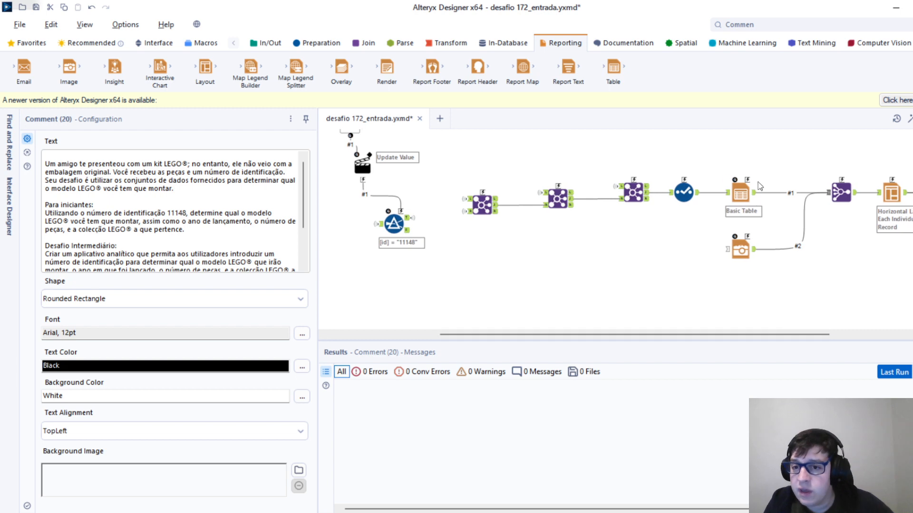
pyautogui.click(751, 196)
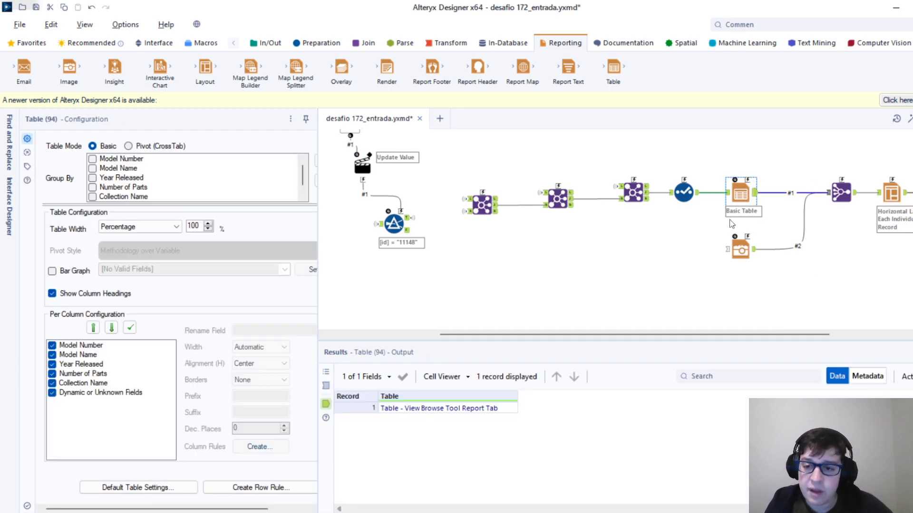
pyautogui.moveTo(640, 339); pyautogui.dragTo(665, 339)
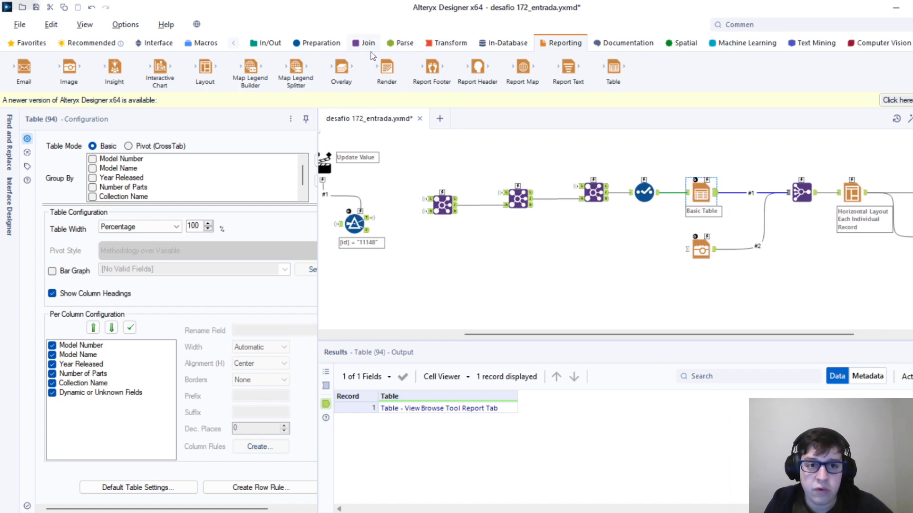
# - Add a Browse tool to the Basic Table output, run the workflow, and view the rendered table in its report
pyautogui.click(266, 43)
pyautogui.moveTo(77, 74); pyautogui.dragTo(758, 161)
pyautogui.click(647, 194)
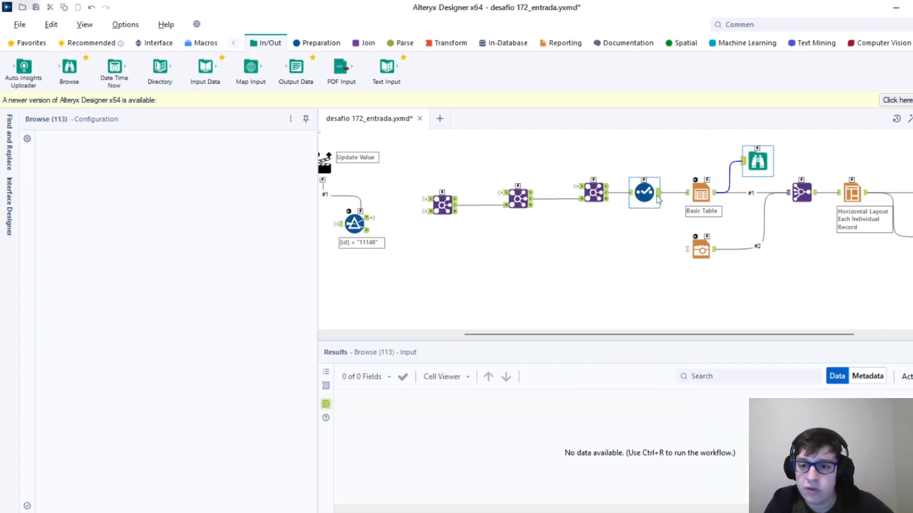
pyautogui.hotkey('ctrl', 'r')
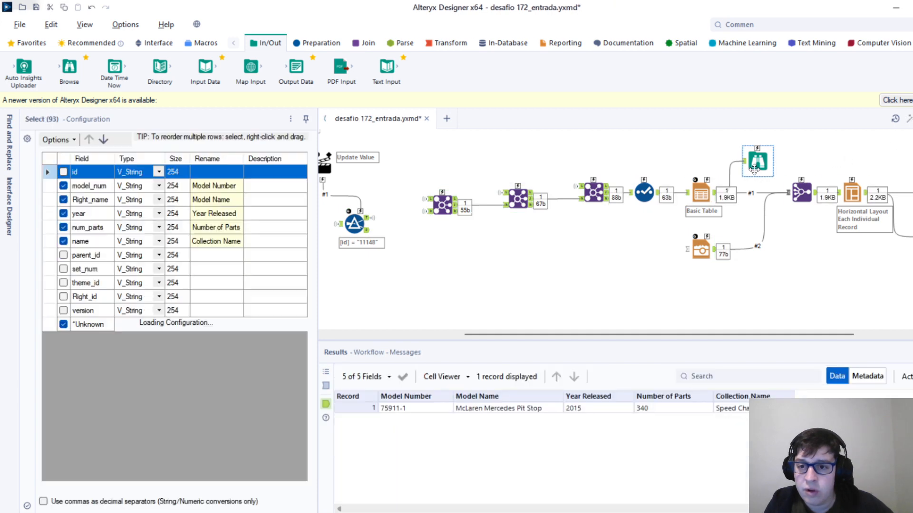
pyautogui.click(756, 162)
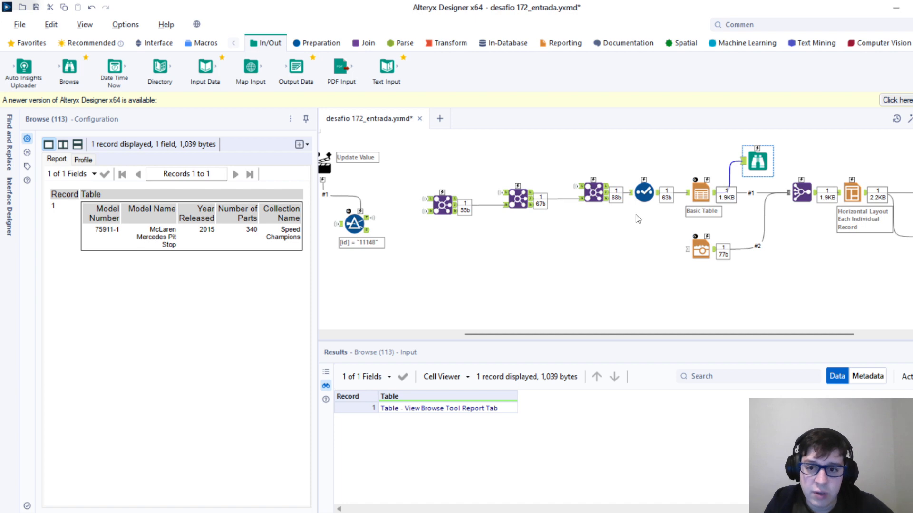
# - Compare the Select tool's output with the Browse table report and the example report image in the challenge description
pyautogui.click(643, 193)
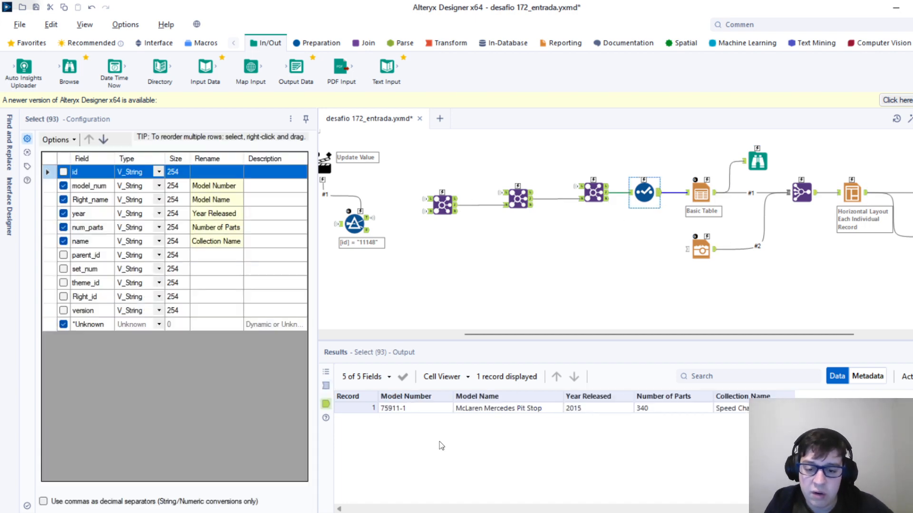
pyautogui.click(758, 162)
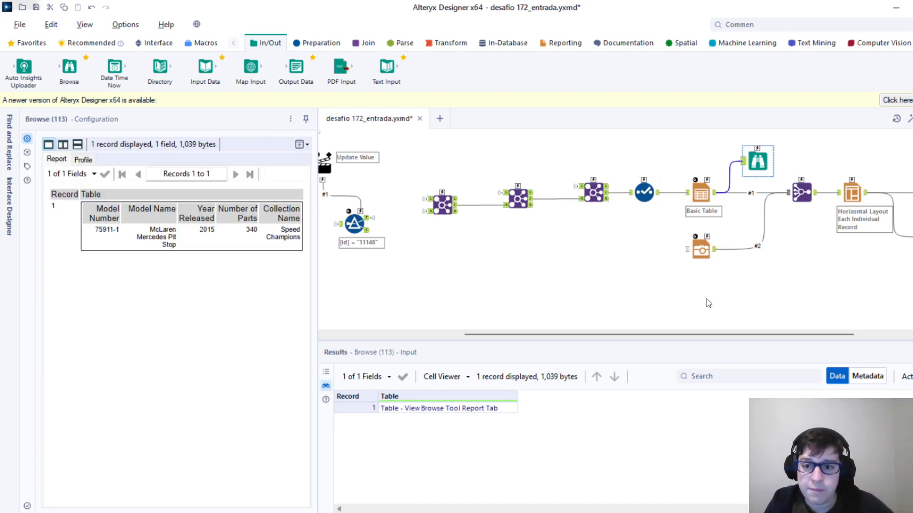
pyautogui.scroll(6, 701, 264)
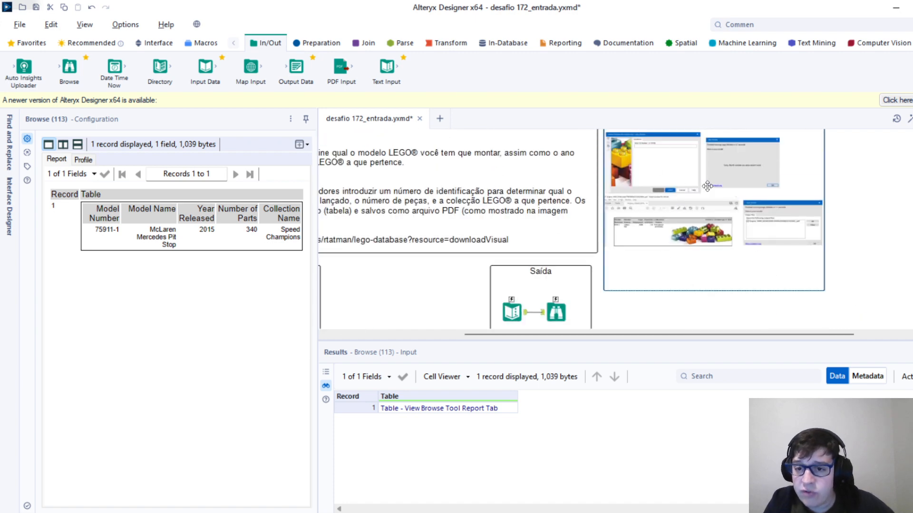
pyautogui.scroll(1, 690, 234)
pyautogui.scroll(-2, 713, 234)
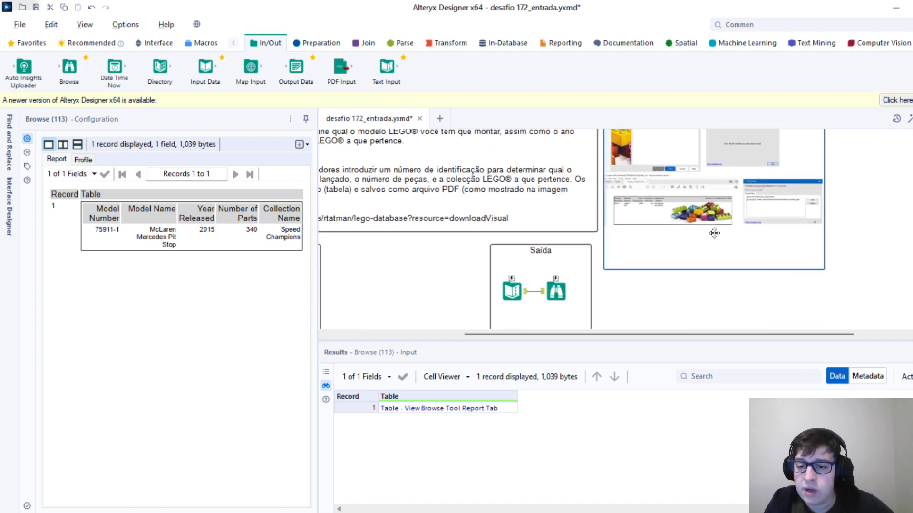
pyautogui.scroll(-5, 671, 214)
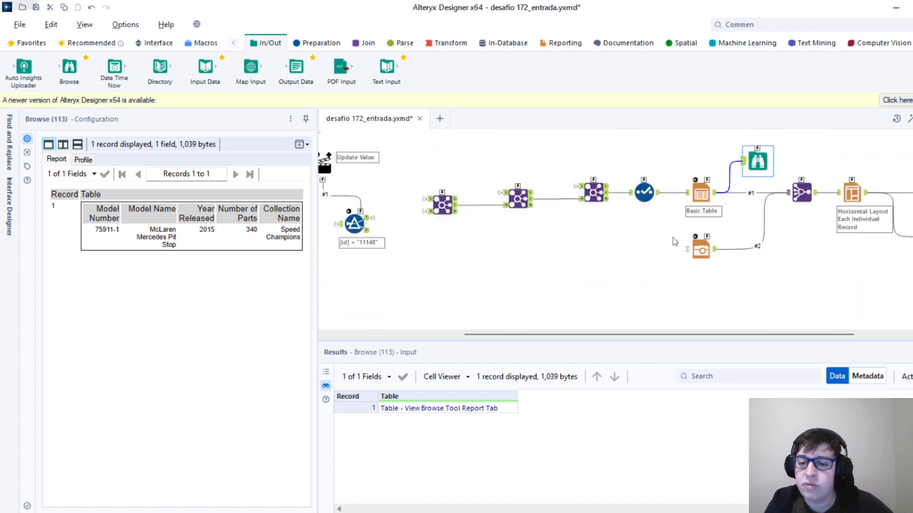
# - Inspect the Image tool's source file and the Join Multiple settings, and bring up the Join category of tools
pyautogui.click(717, 250)
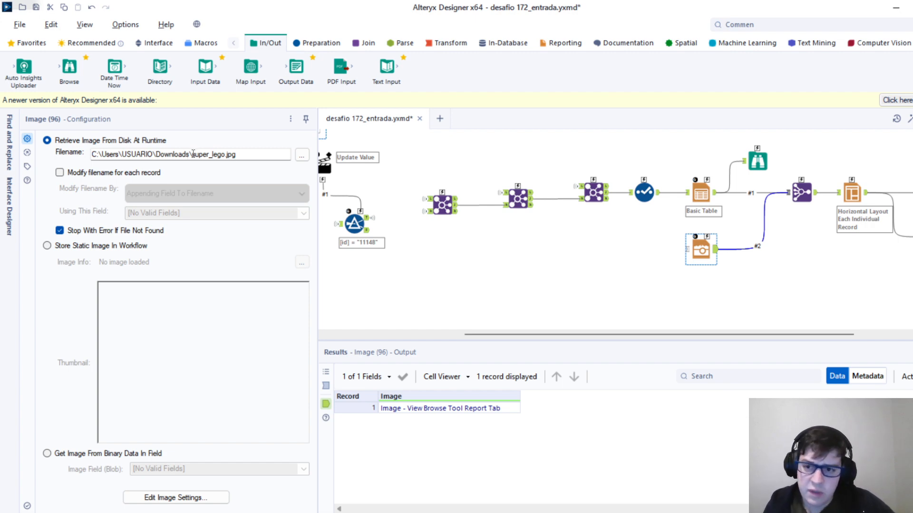
pyautogui.click(807, 201)
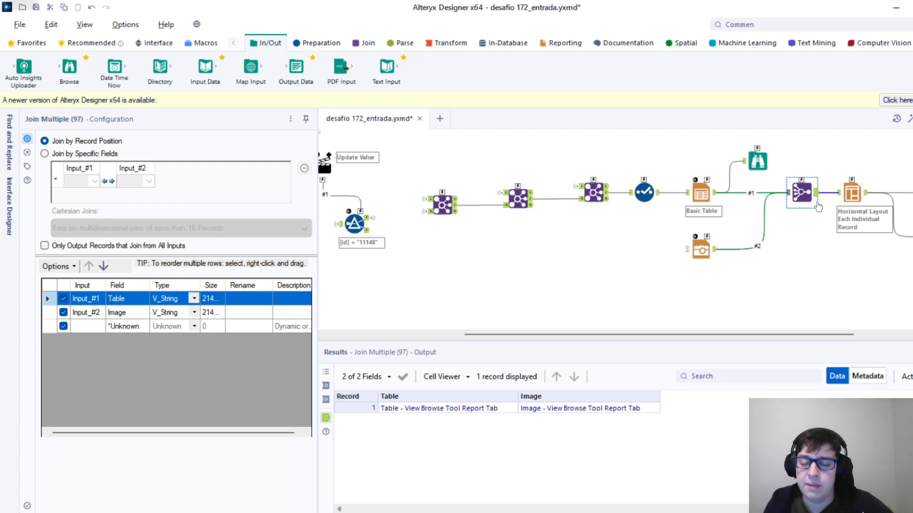
pyautogui.click(364, 43)
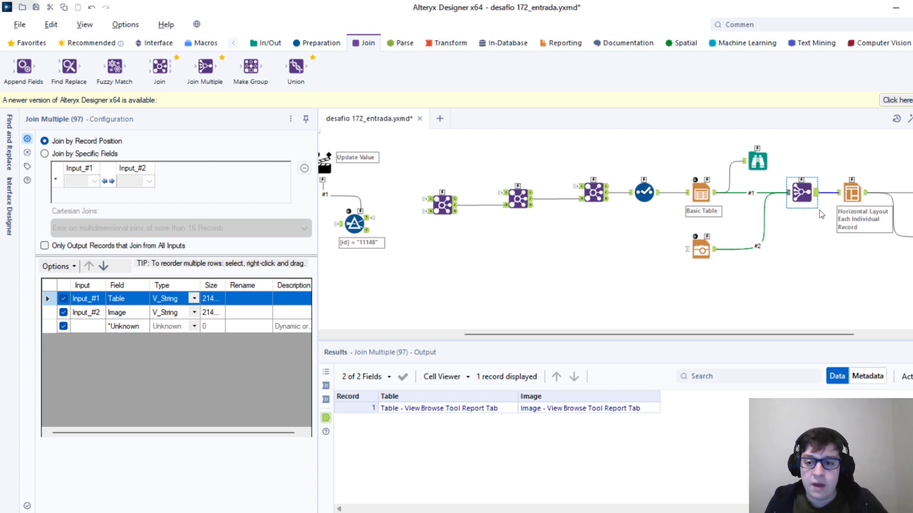
# - Run the workflow and examine the Join Multiple tool's multi-input anchor with its #1 table and #2 image connections
pyautogui.hotkey('ctrl', 'r')
pyautogui.scroll(5, 811, 212)
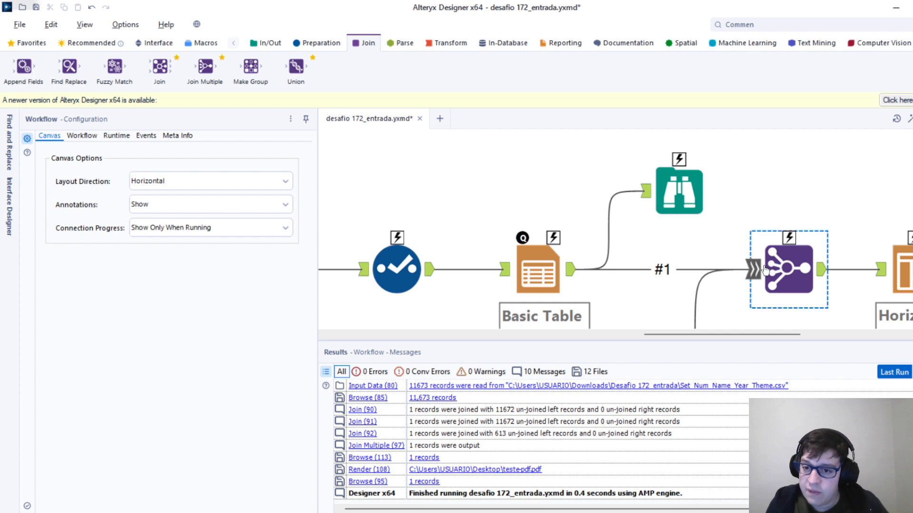
pyautogui.click(752, 278)
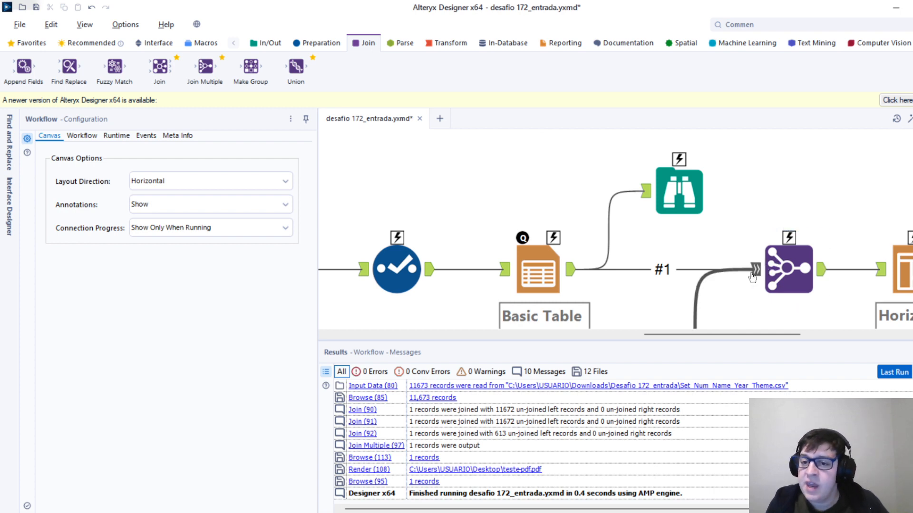
pyautogui.click(758, 281)
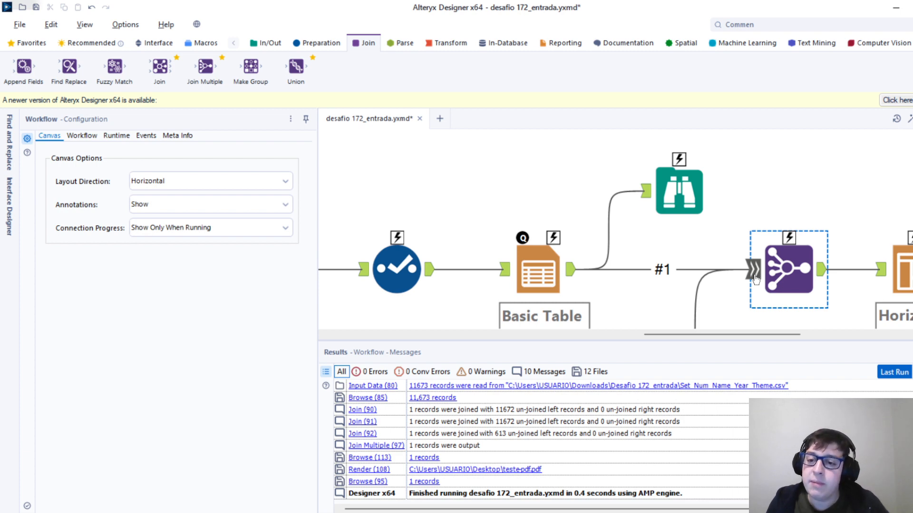
pyautogui.scroll(-3, 766, 267)
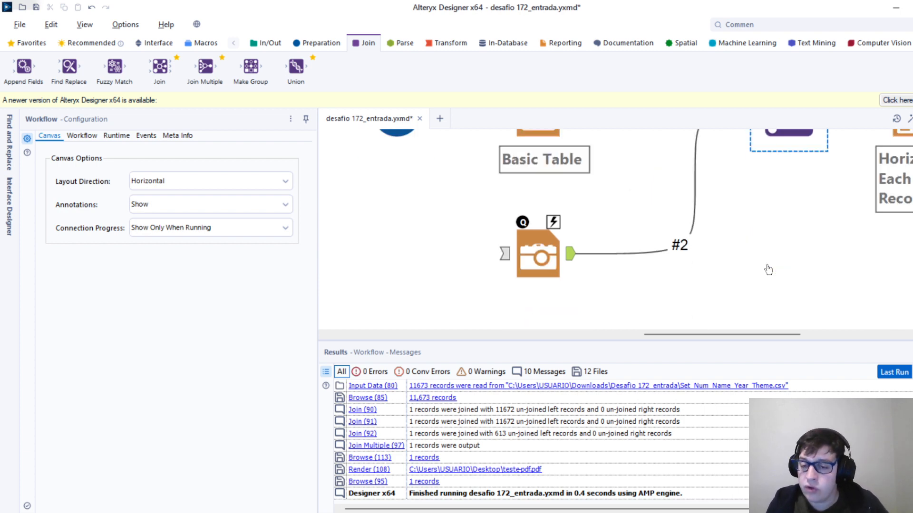
pyautogui.scroll(2, 769, 270)
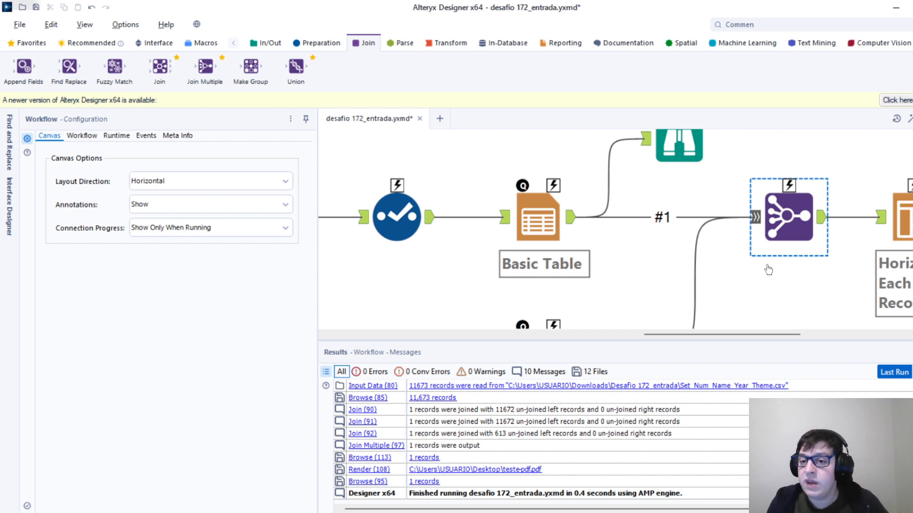
# - Inspect Join Multiple's join by record position and compare it with the second Join's match on specific fields
pyautogui.click(779, 231)
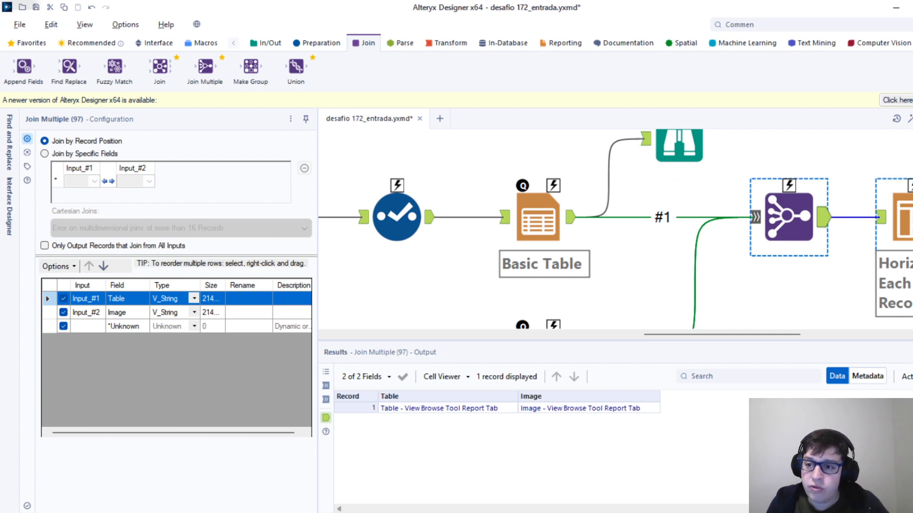
pyautogui.scroll(-1, 658, 168)
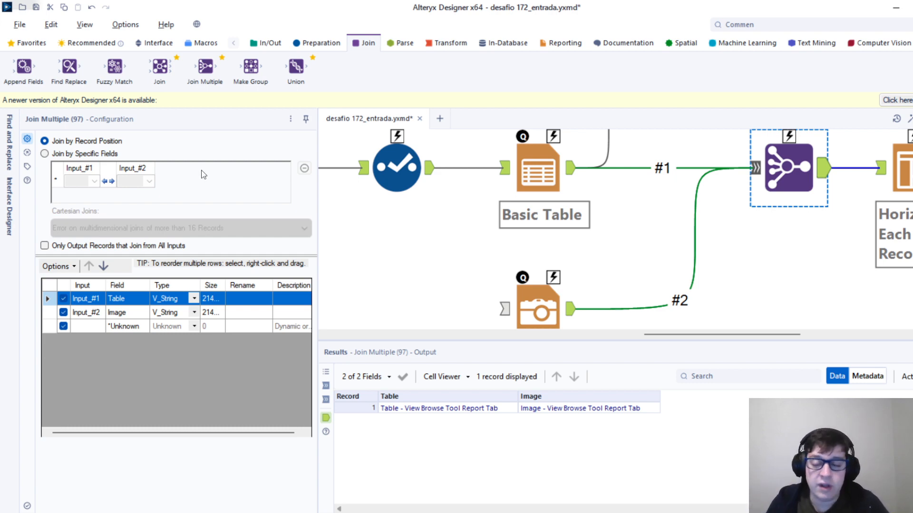
pyautogui.scroll(-3, 574, 258)
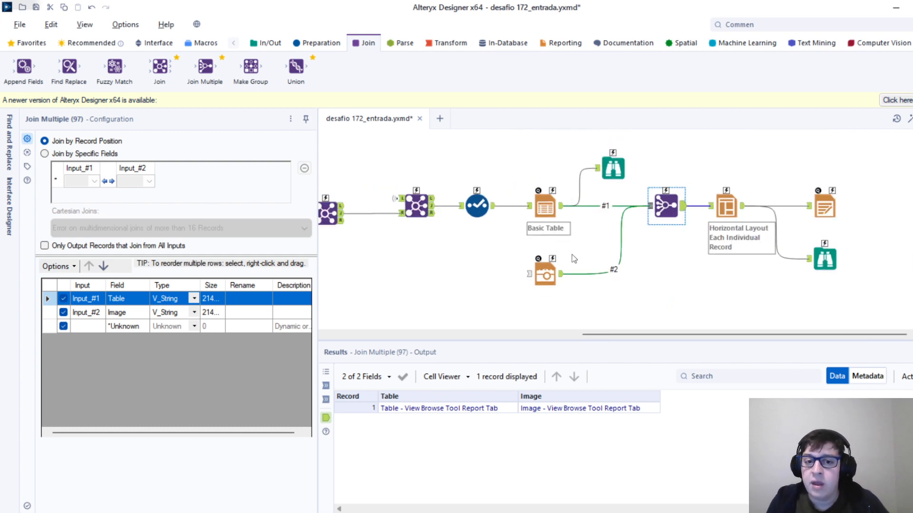
pyautogui.moveTo(665, 334); pyautogui.dragTo(519, 334)
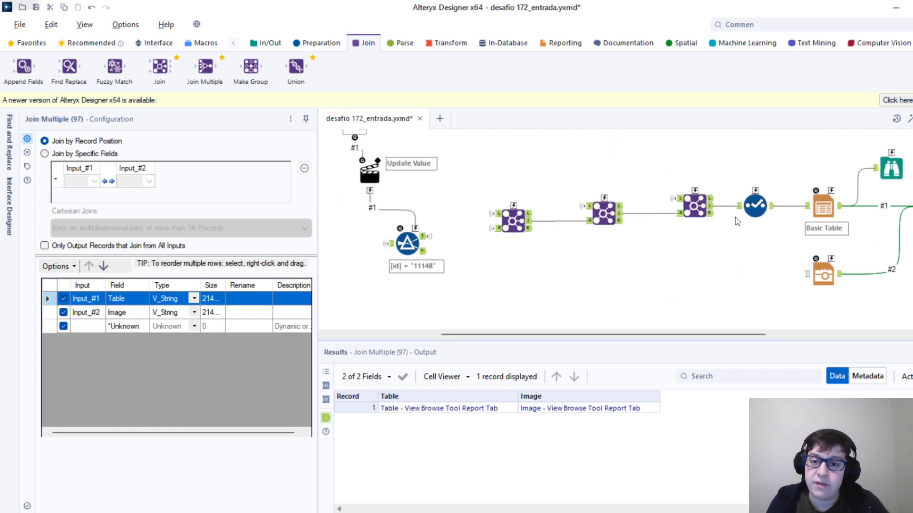
pyautogui.moveTo(648, 334); pyautogui.dragTo(749, 334)
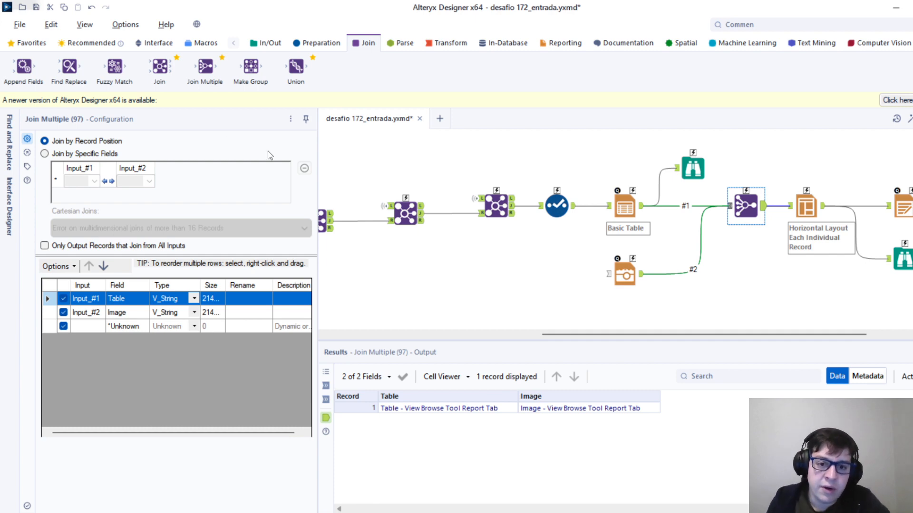
pyautogui.click(403, 207)
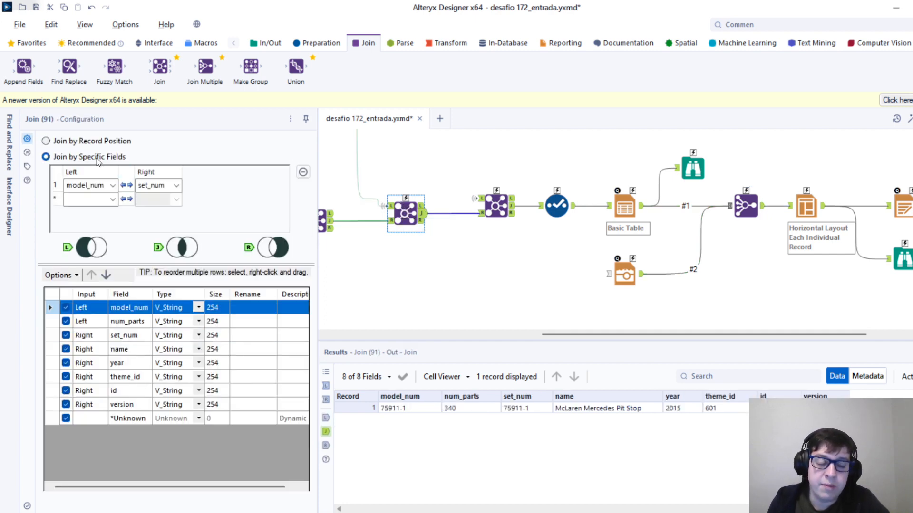
pyautogui.click(745, 206)
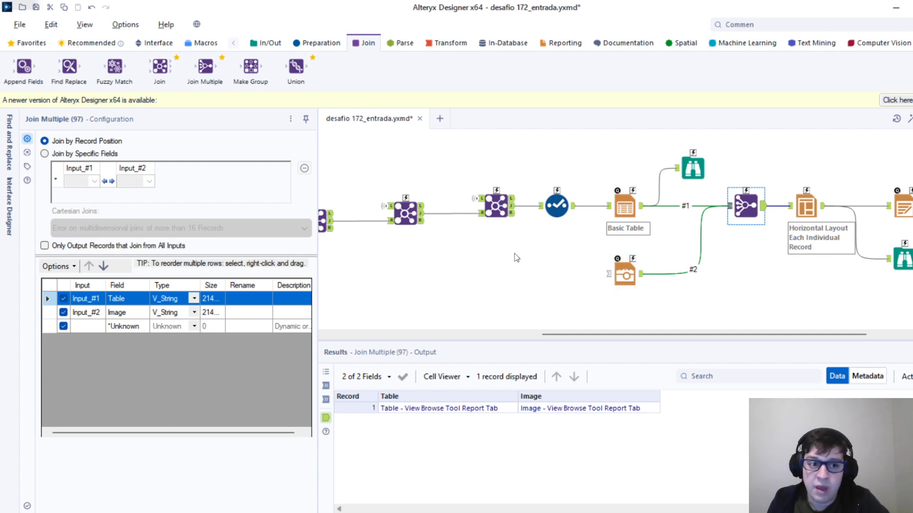
# - Set Join Multiple to join by specific fields, matching Table from Input_#1 with Image from Input_#2, and run the workflow
pyautogui.click(99, 157)
pyautogui.click(94, 181)
pyautogui.click(76, 190)
pyautogui.click(149, 181)
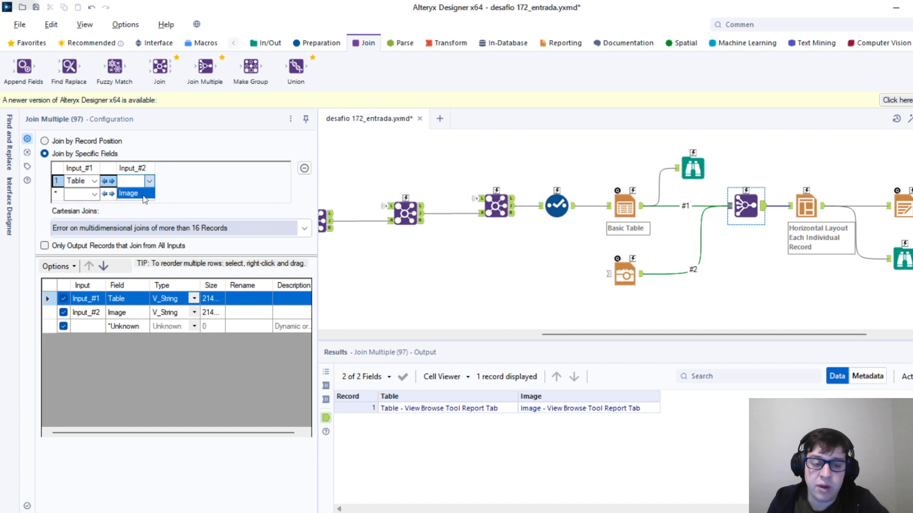
pyautogui.click(133, 189)
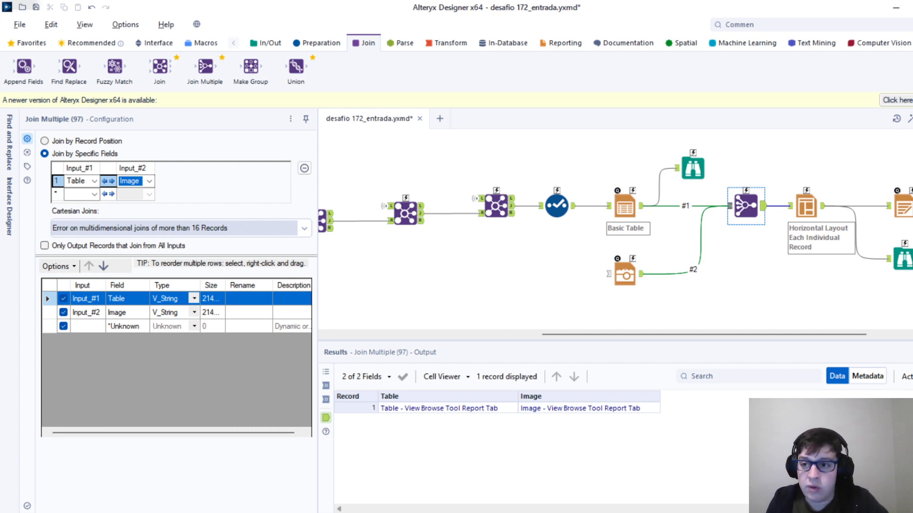
pyautogui.hotkey('ctrl', 'r')
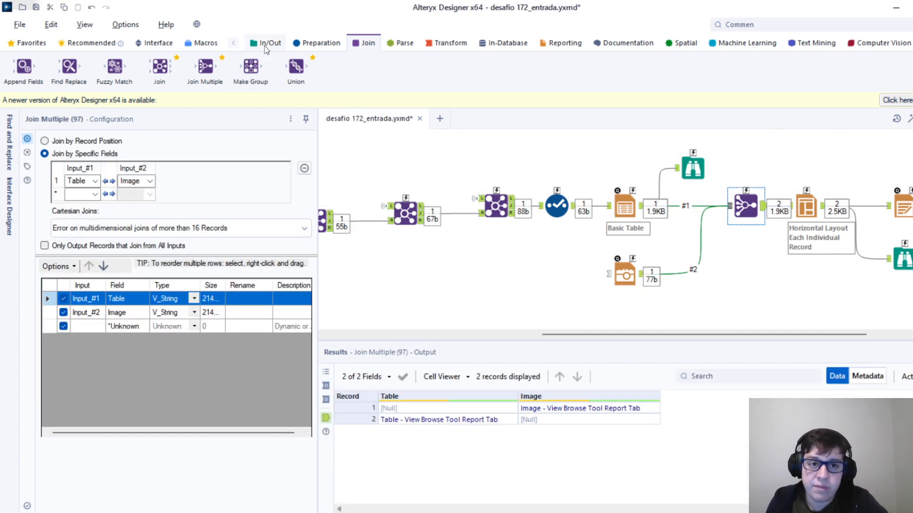
# - Add a Browse tool to the Join Multiple output, run the workflow, and view the joined table and image report
pyautogui.click(265, 46)
pyautogui.moveTo(69, 69); pyautogui.dragTo(805, 182)
pyautogui.hotkey('ctrl', 'r')
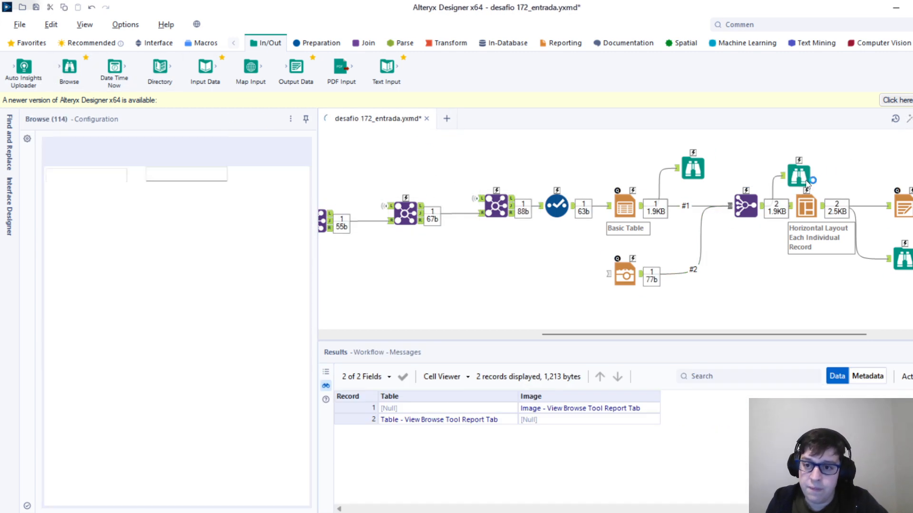
pyautogui.click(807, 183)
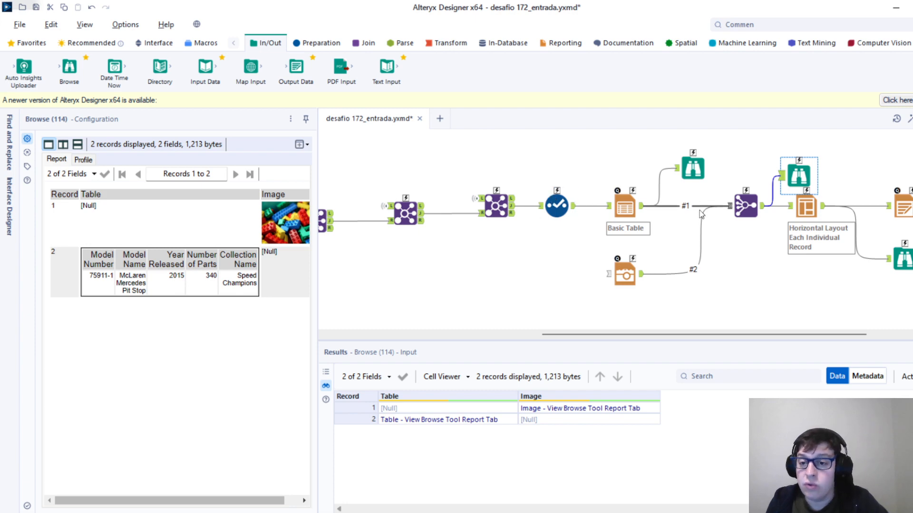
# - Set Join Multiple to join by record position, run the workflow, and view the joined table and image in its Browse tool
pyautogui.click(737, 208)
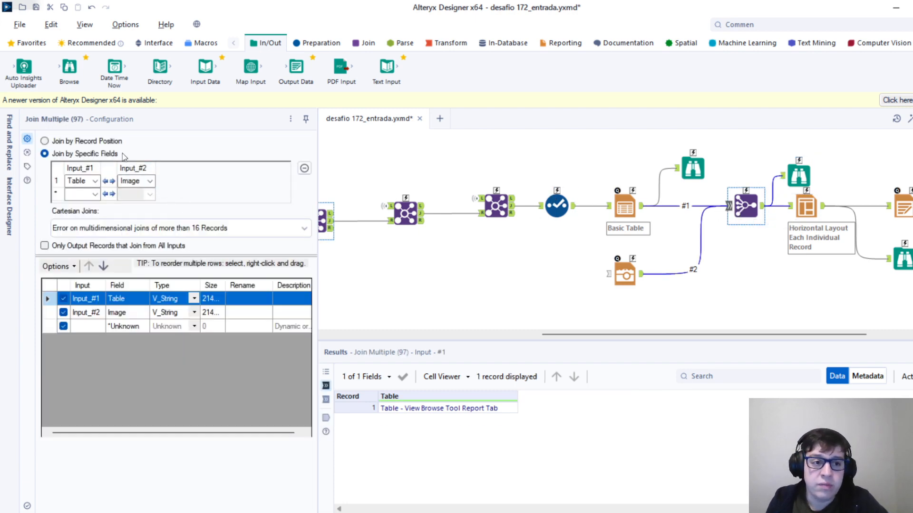
pyautogui.click(105, 142)
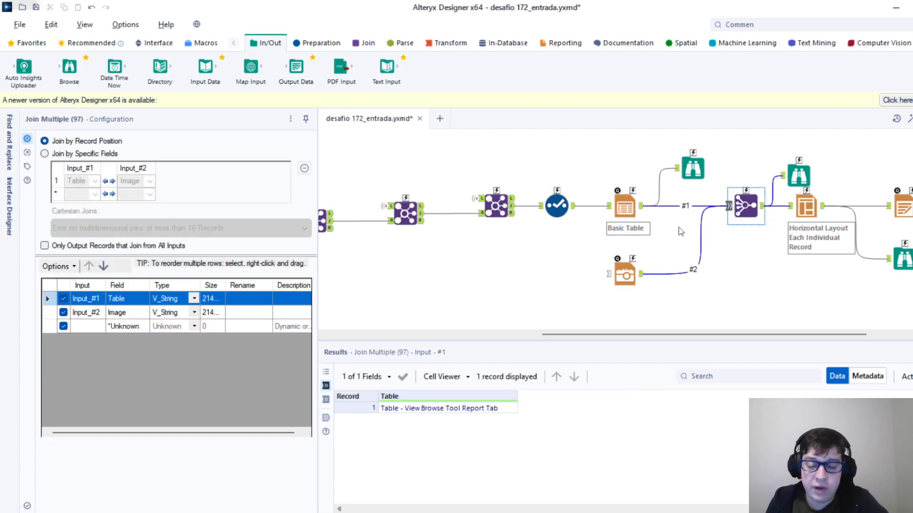
pyautogui.click(627, 207)
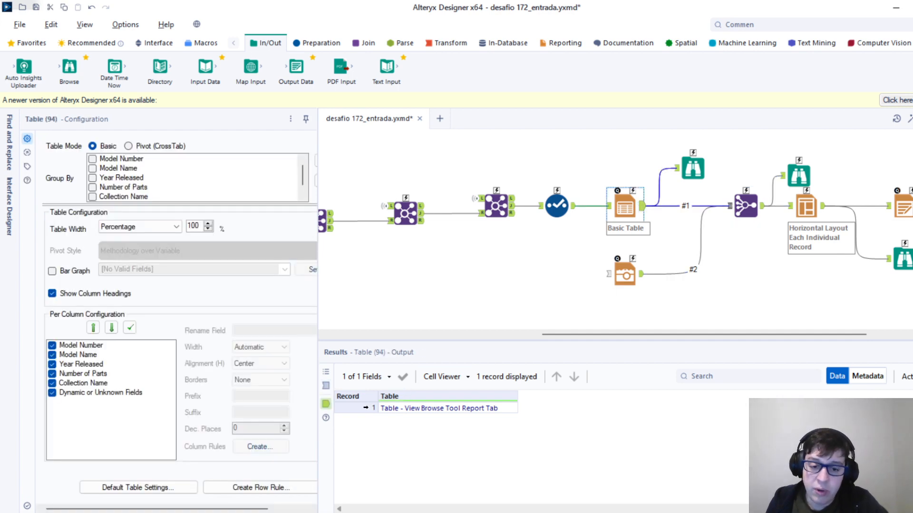
pyautogui.click(625, 274)
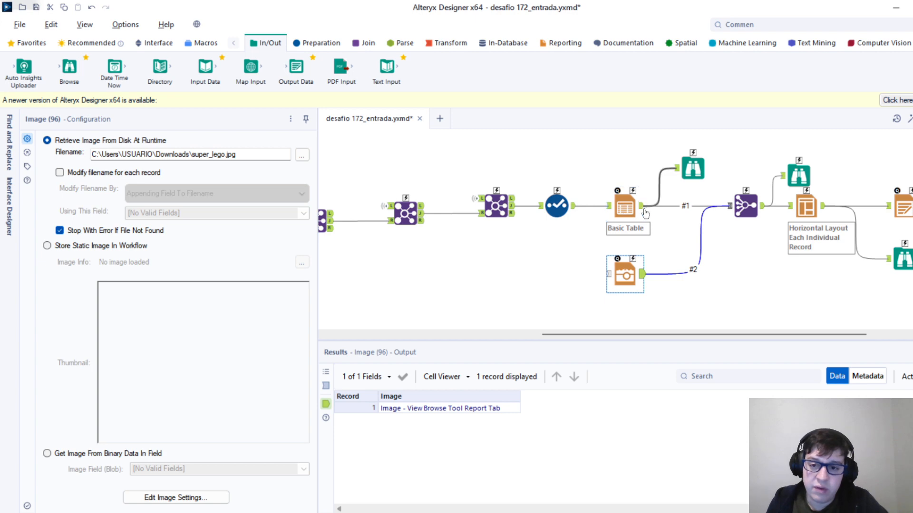
pyautogui.hotkey('ctrl', 'r')
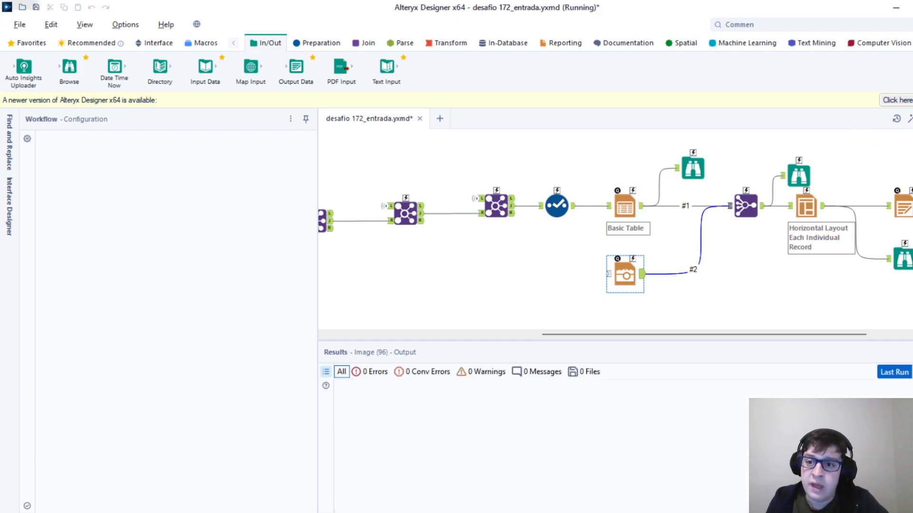
pyautogui.click(798, 177)
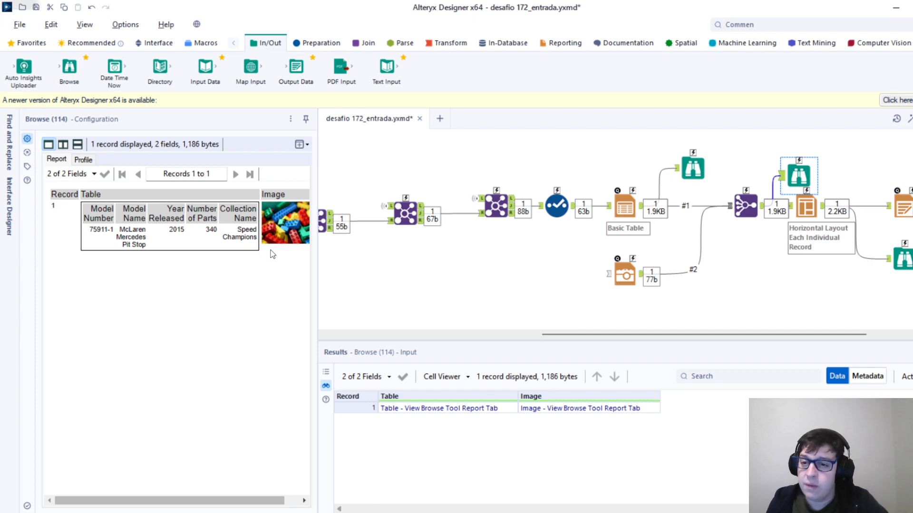
pyautogui.moveTo(713, 335); pyautogui.dragTo(775, 334)
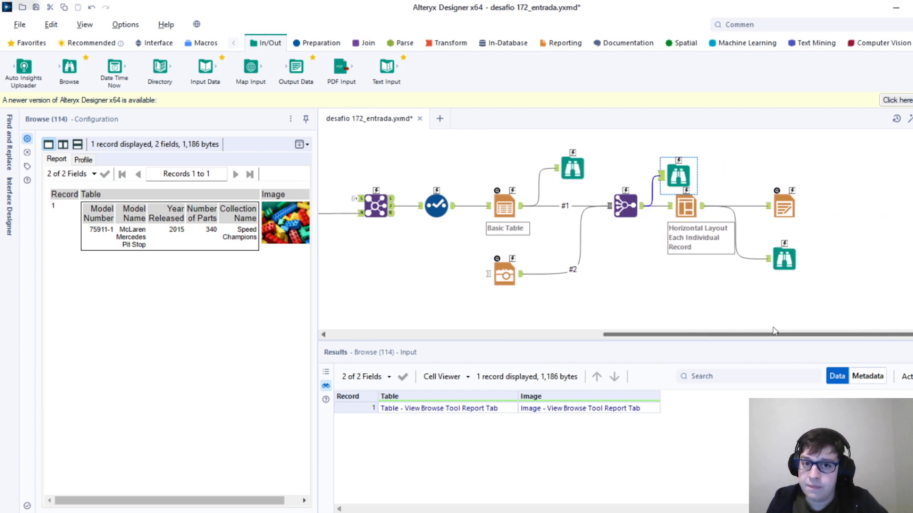
pyautogui.click(561, 44)
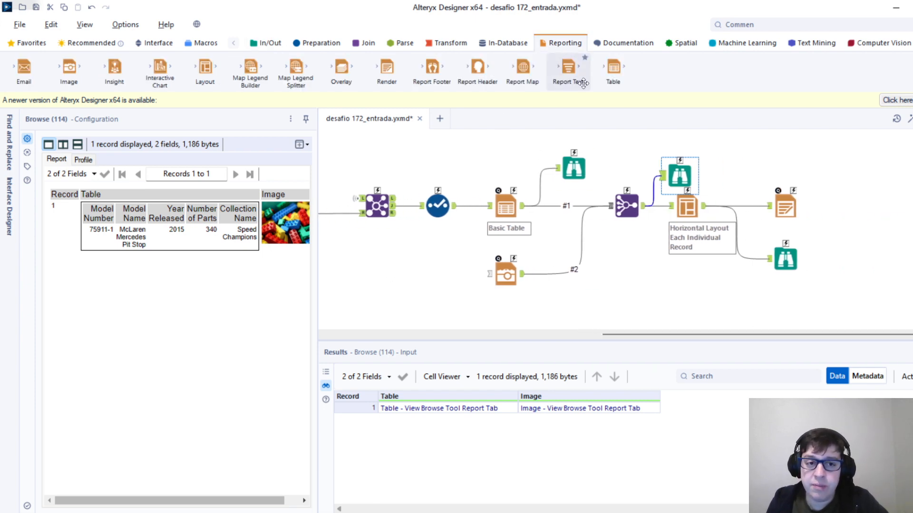
pyautogui.moveTo(583, 83); pyautogui.dragTo(519, 193)
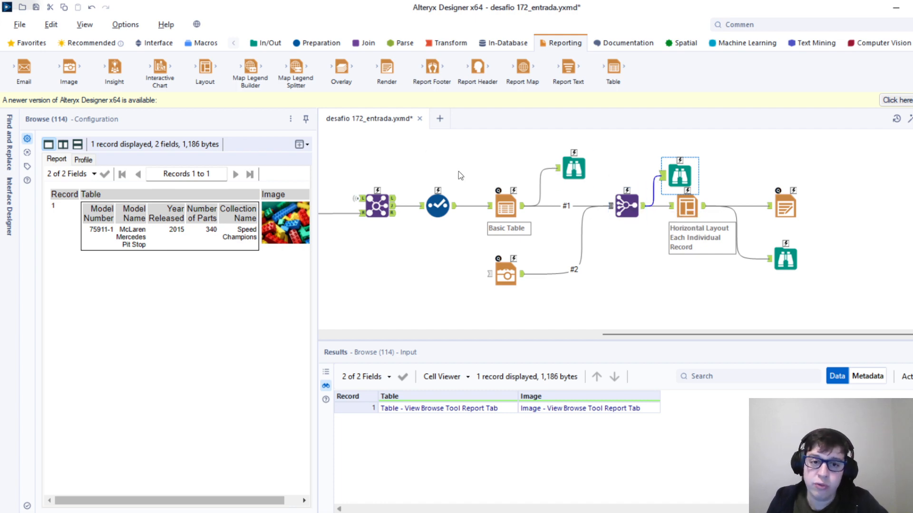
pyautogui.click(366, 43)
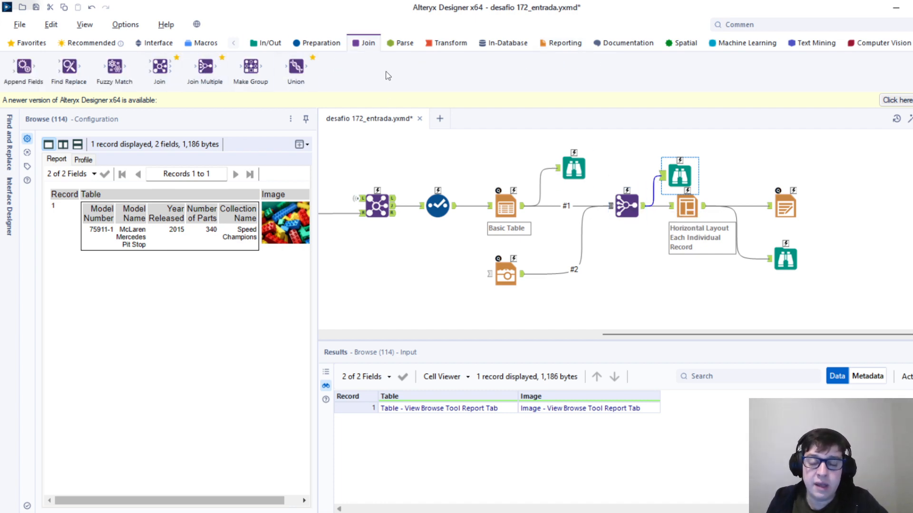
pyautogui.click(566, 47)
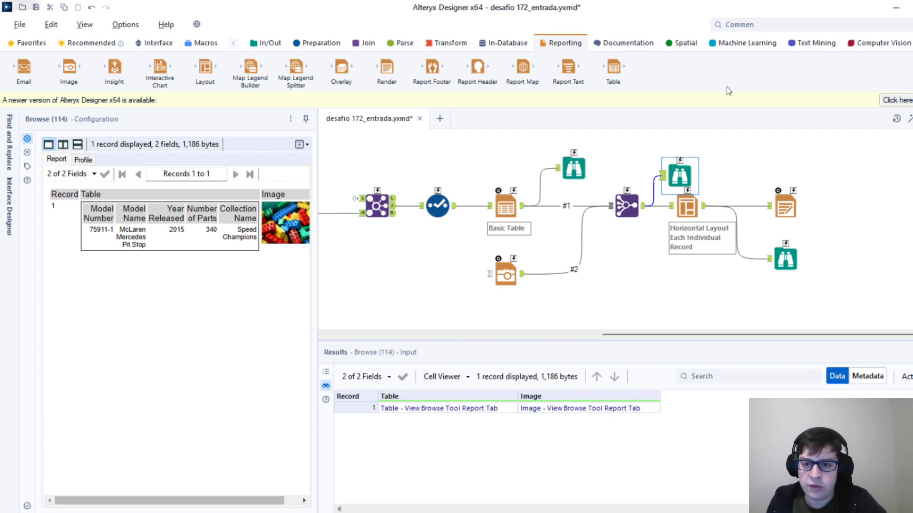
# - Move Join Multiple's Browse tool slightly higher, add a Browse tool to the Layout output, and run the workflow to view its report
pyautogui.moveTo(679, 173); pyautogui.dragTo(681, 161)
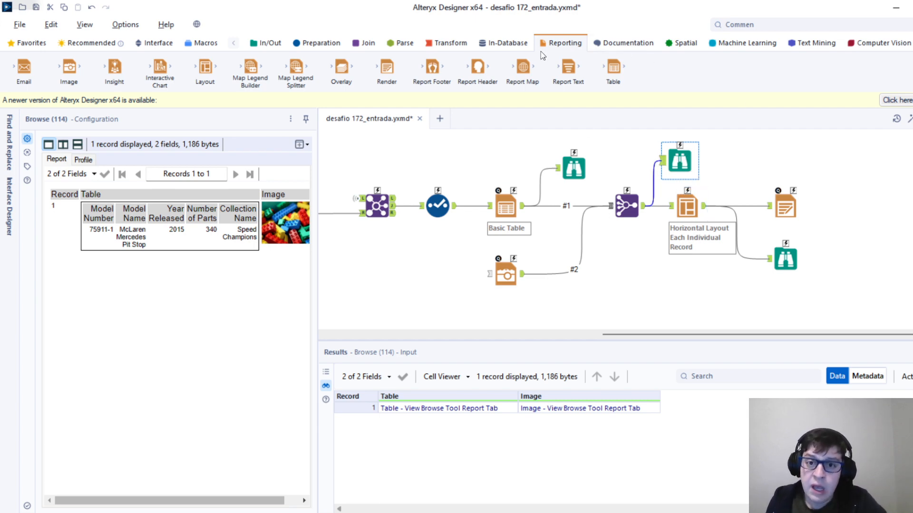
pyautogui.click(688, 206)
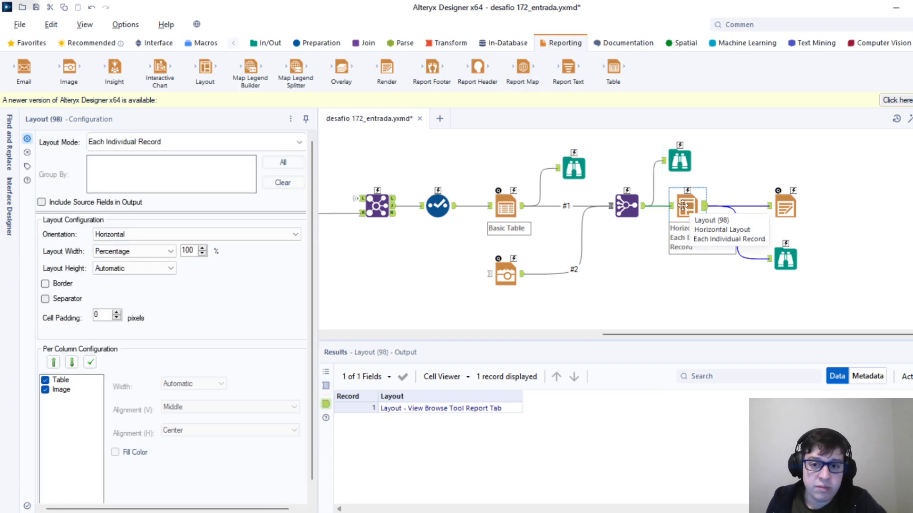
pyautogui.click(275, 42)
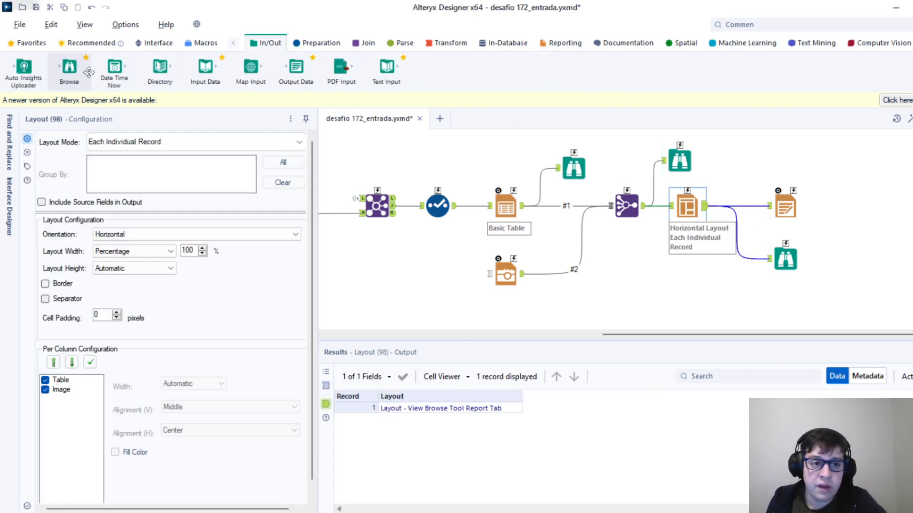
pyautogui.moveTo(69, 68); pyautogui.dragTo(756, 169)
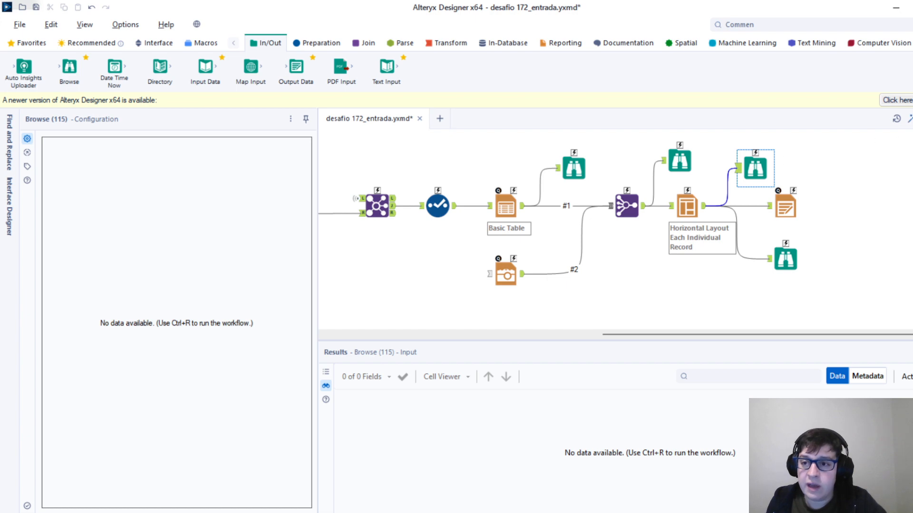
pyautogui.click(832, 154)
pyautogui.hotkey('ctrl', 'r')
pyautogui.click(751, 172)
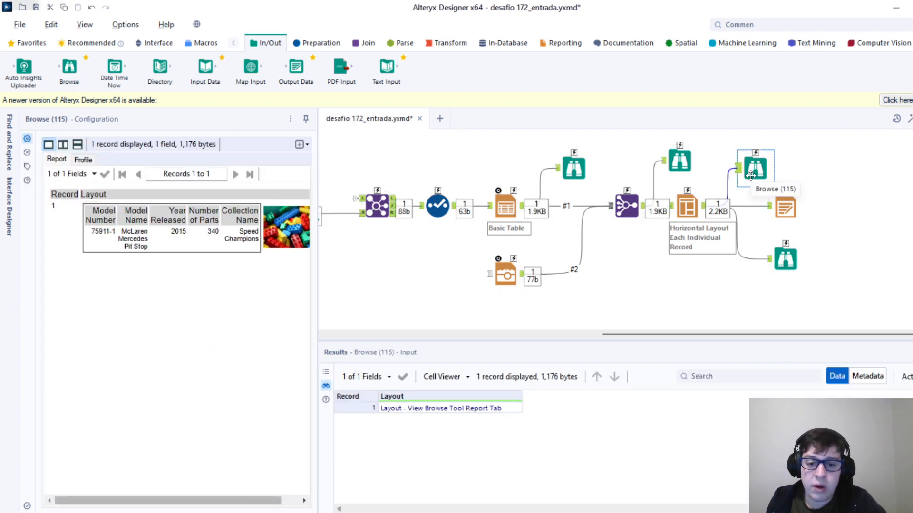
# - Compare the Join Multiple Browse report, with separate Table and Image fields, against the Layout tool's single-field Browse report
pyautogui.click(677, 153)
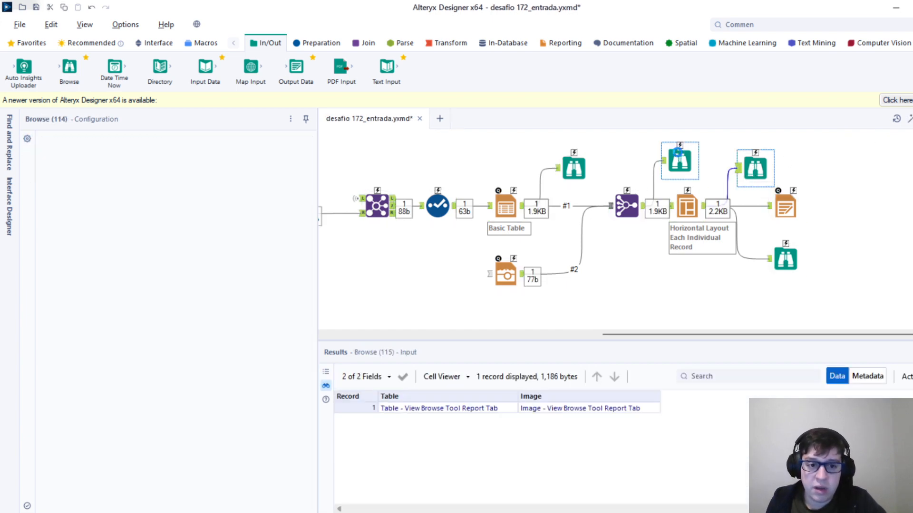
pyautogui.click(754, 165)
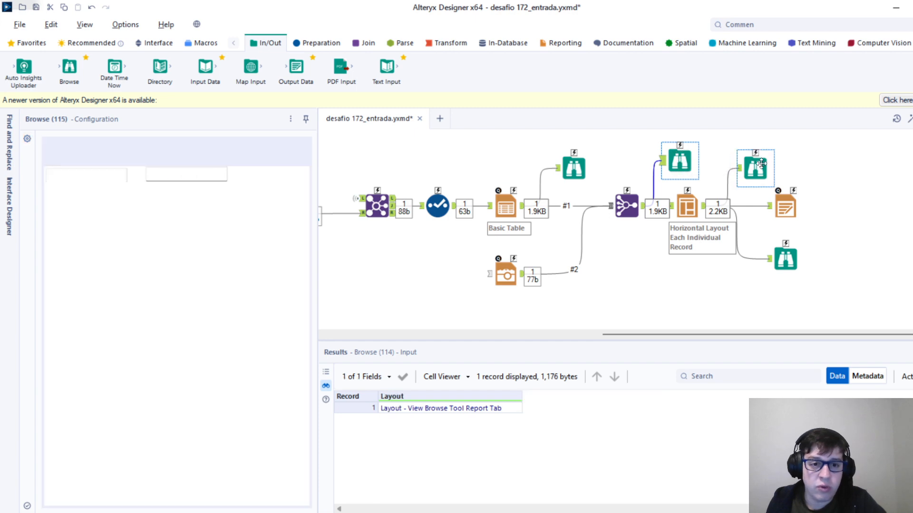
pyautogui.moveTo(151, 500); pyautogui.dragTo(170, 501)
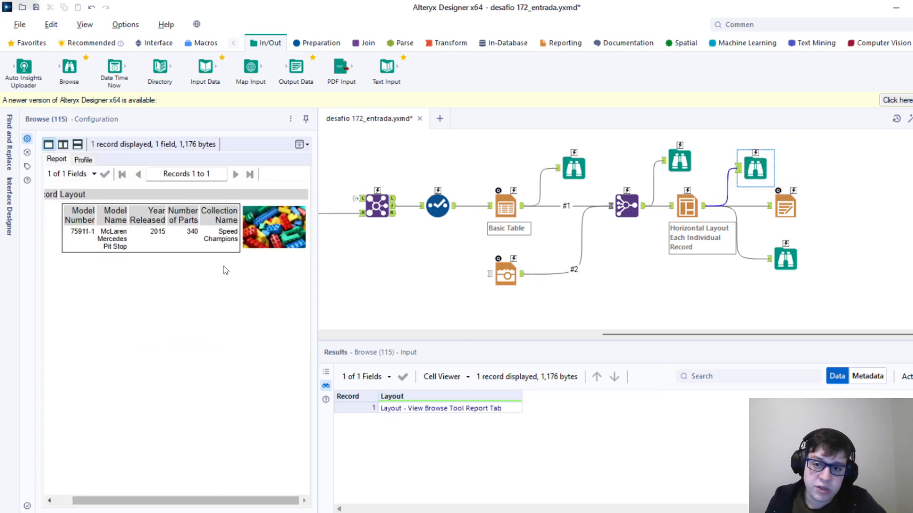
pyautogui.click(670, 169)
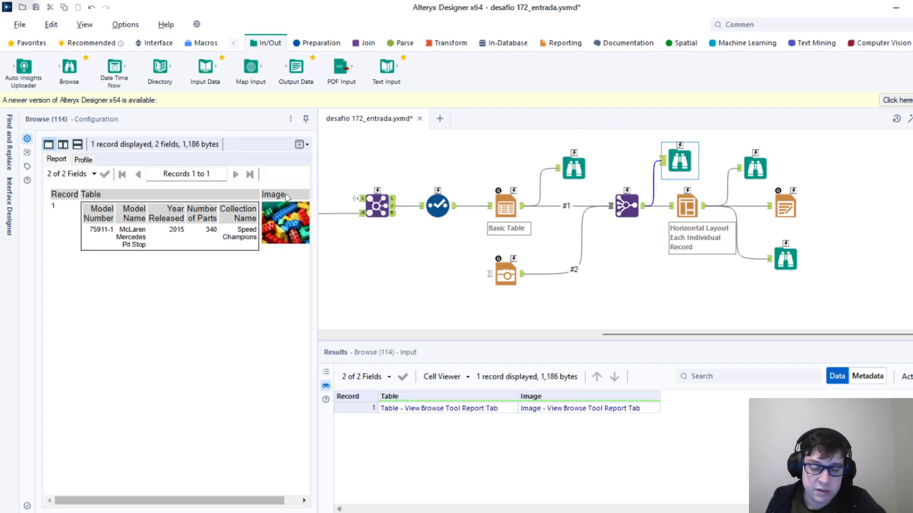
pyautogui.click(755, 168)
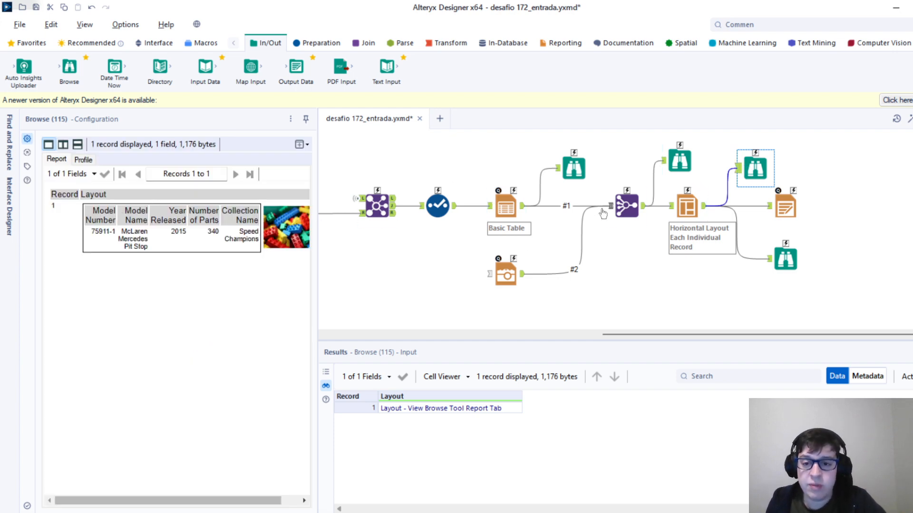
# - Inspect the Layout tool's layout mode options and the Image column's order and alignment settings
pyautogui.click(687, 205)
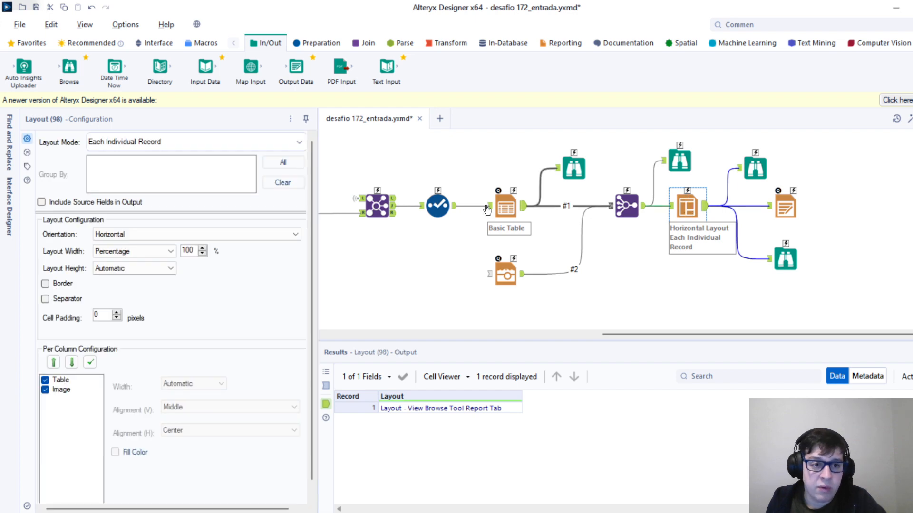
pyautogui.click(212, 145)
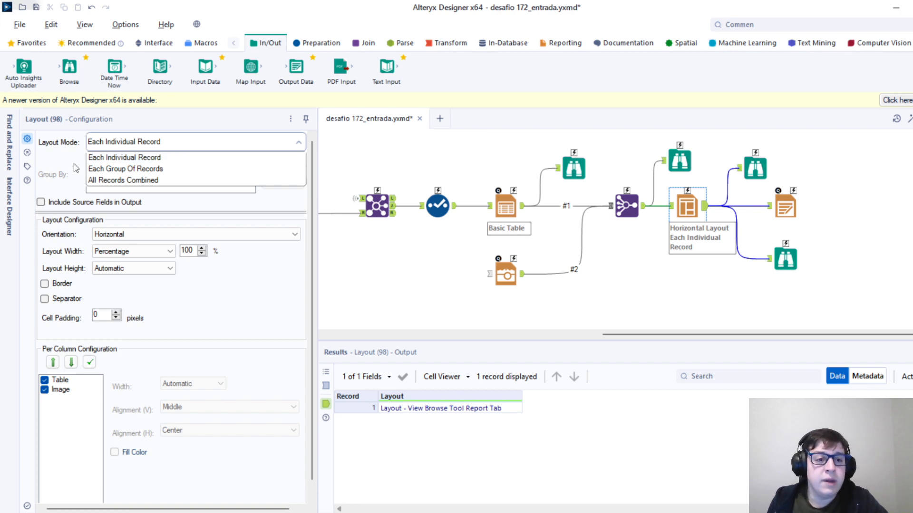
pyautogui.click(266, 301)
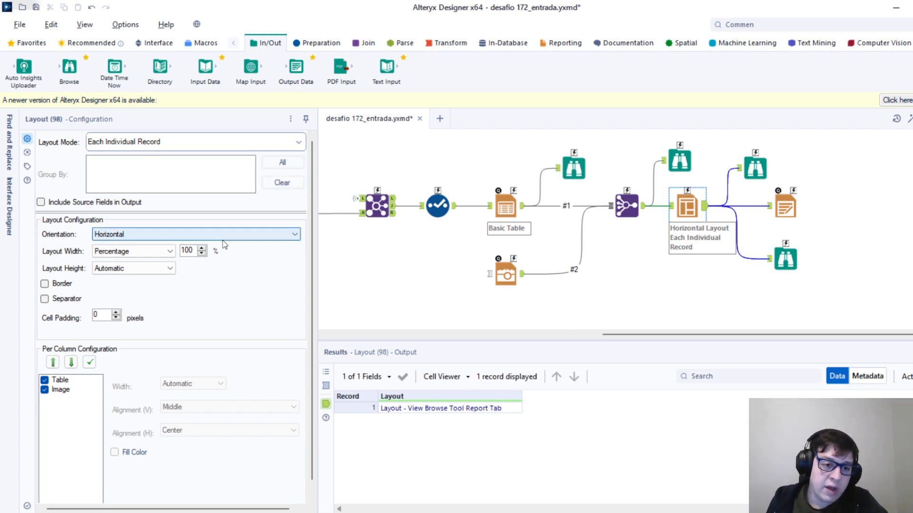
pyautogui.click(67, 390)
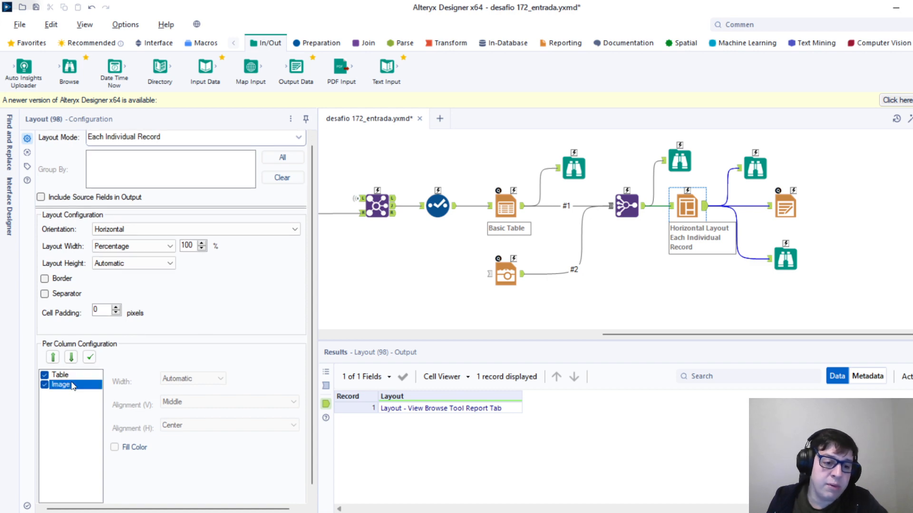
pyautogui.click(53, 360)
pyautogui.click(72, 357)
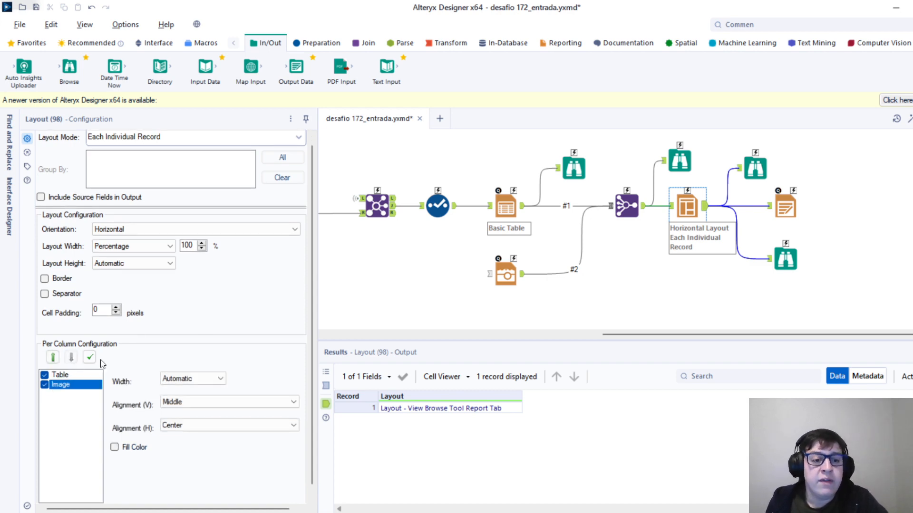
pyautogui.click(226, 404)
pyautogui.click(228, 406)
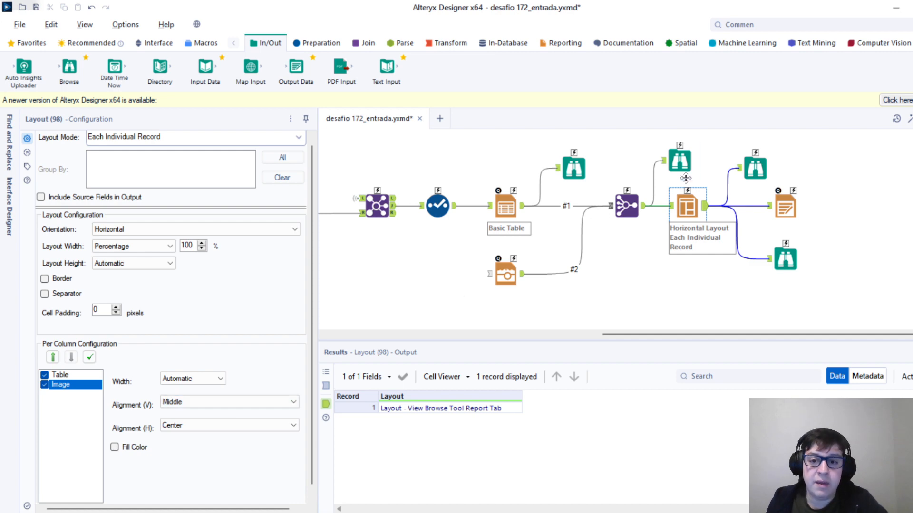
# - Review the configurations of the Image tool and the Basic Table tool that feed Join Multiple
pyautogui.click(507, 271)
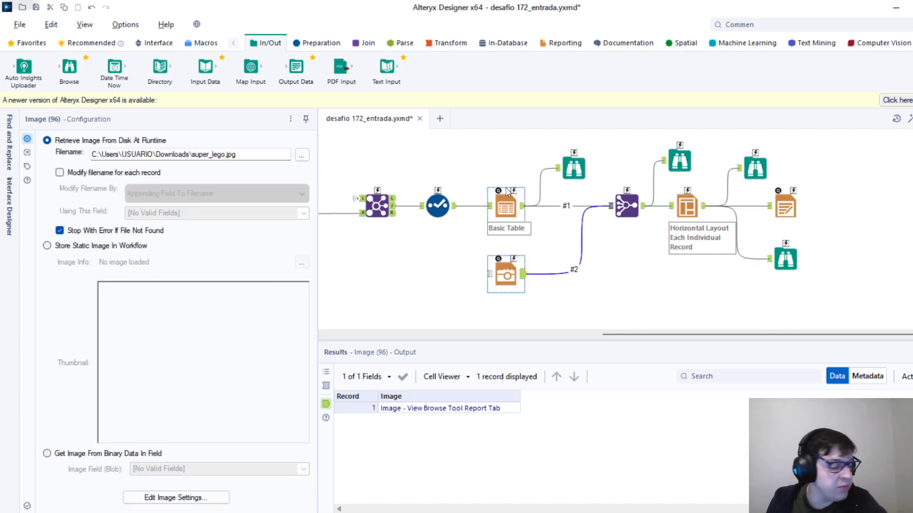
pyautogui.click(508, 192)
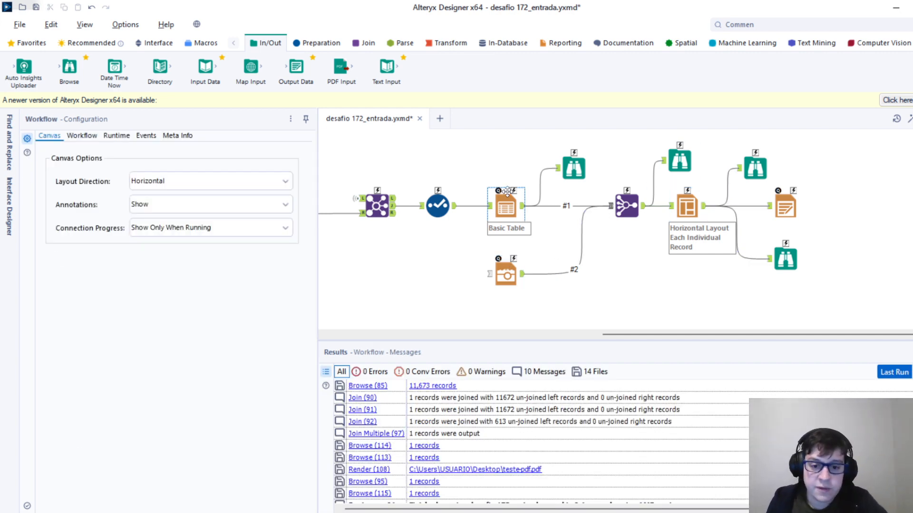
pyautogui.click(501, 202)
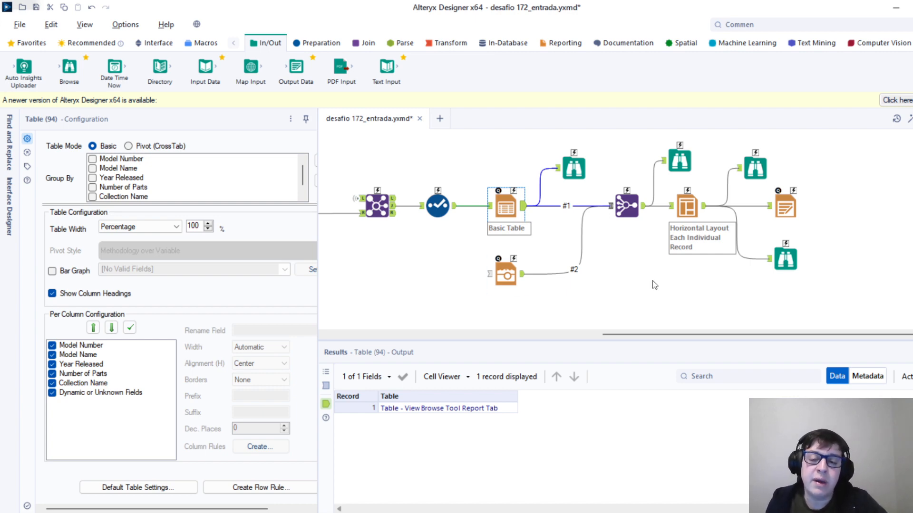
# - Inspect the Render tool's output mode options and its specific output file setting
pyautogui.click(562, 44)
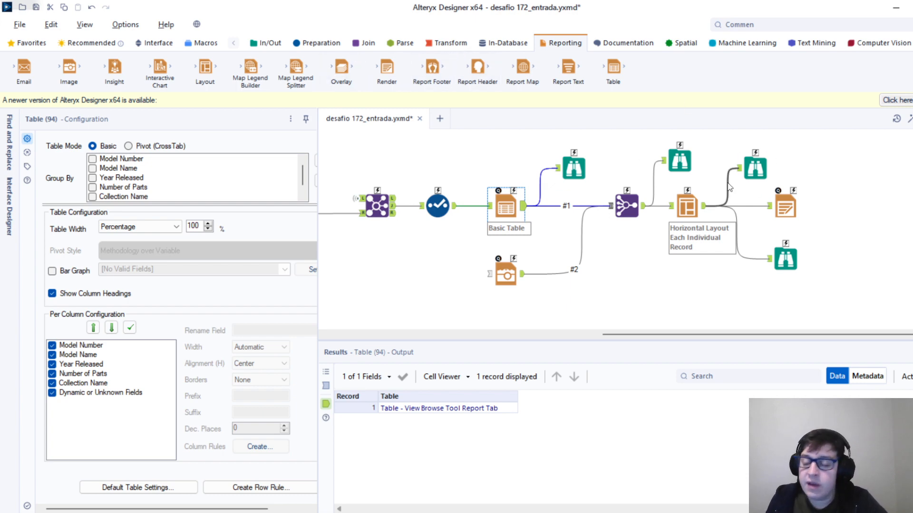
pyautogui.click(757, 165)
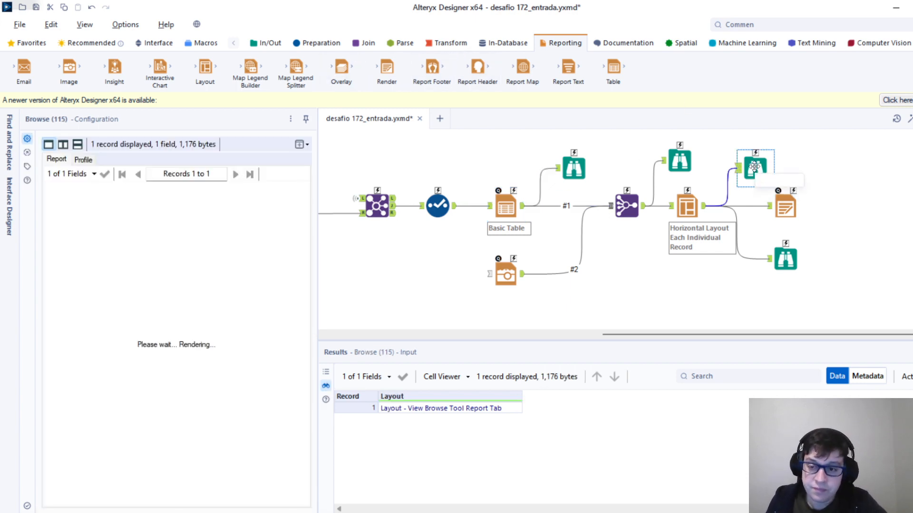
pyautogui.click(785, 207)
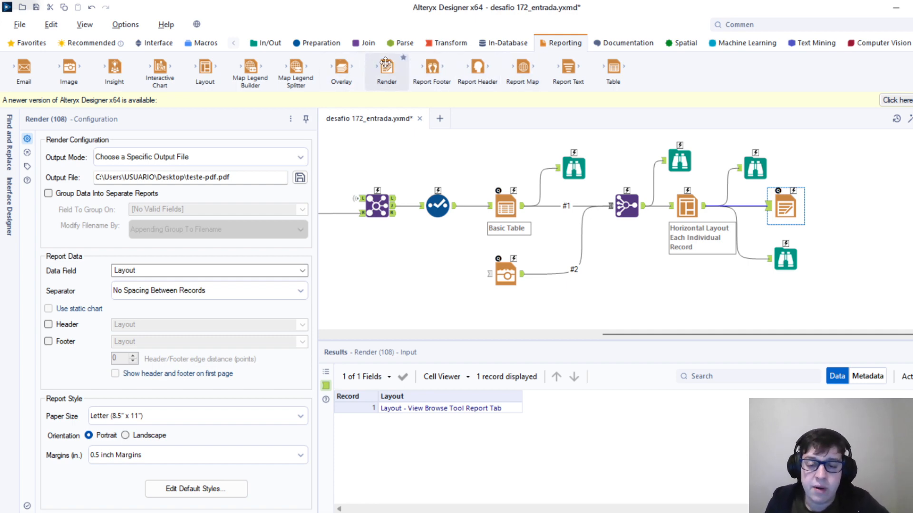
pyautogui.click(203, 162)
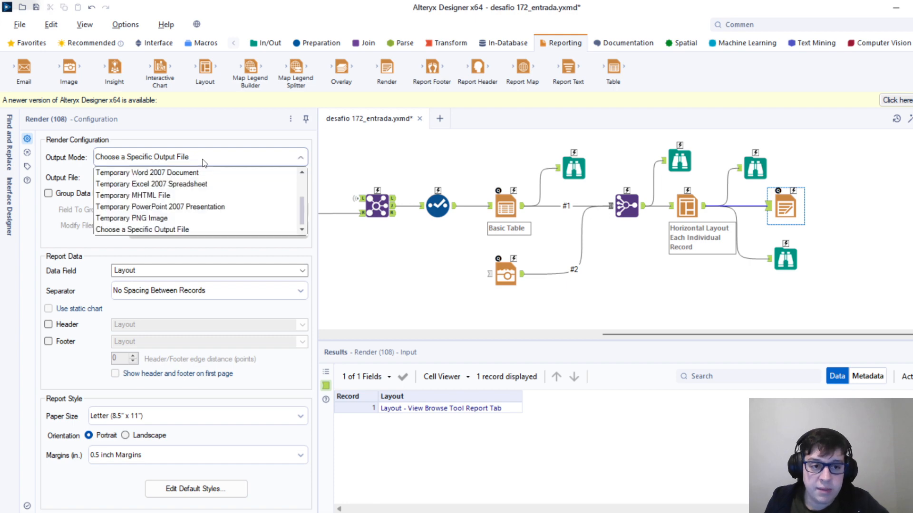
pyautogui.moveTo(304, 220)
pyautogui.mouseDown()
pyautogui.moveTo(305, 200)
pyautogui.moveTo(303, 226)
pyautogui.mouseUp()
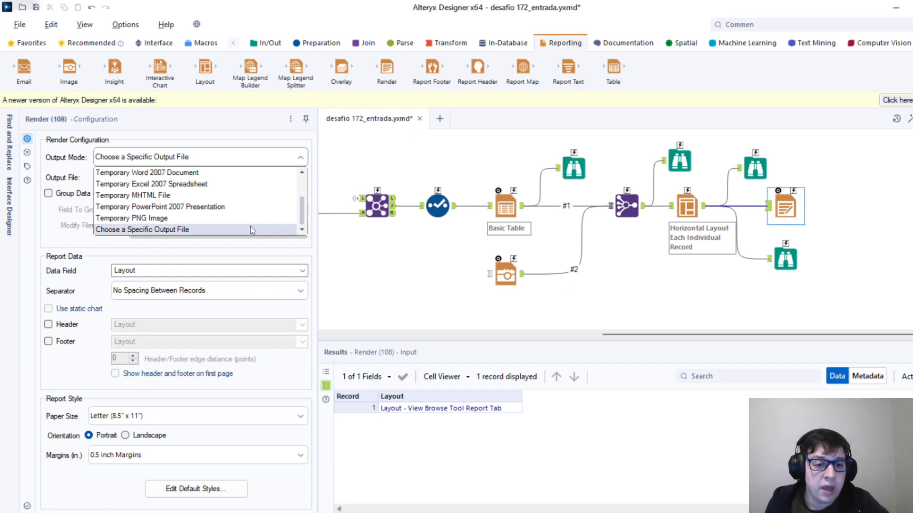
pyautogui.click(250, 131)
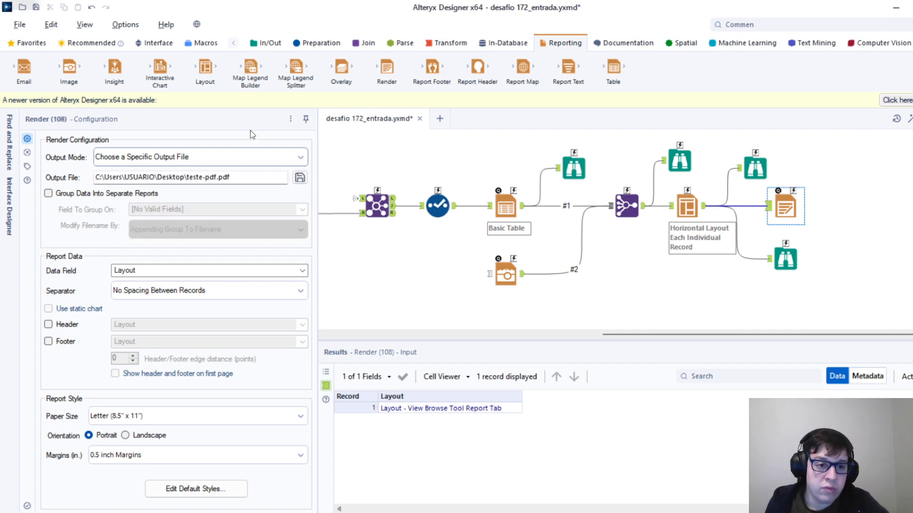
pyautogui.click(155, 177)
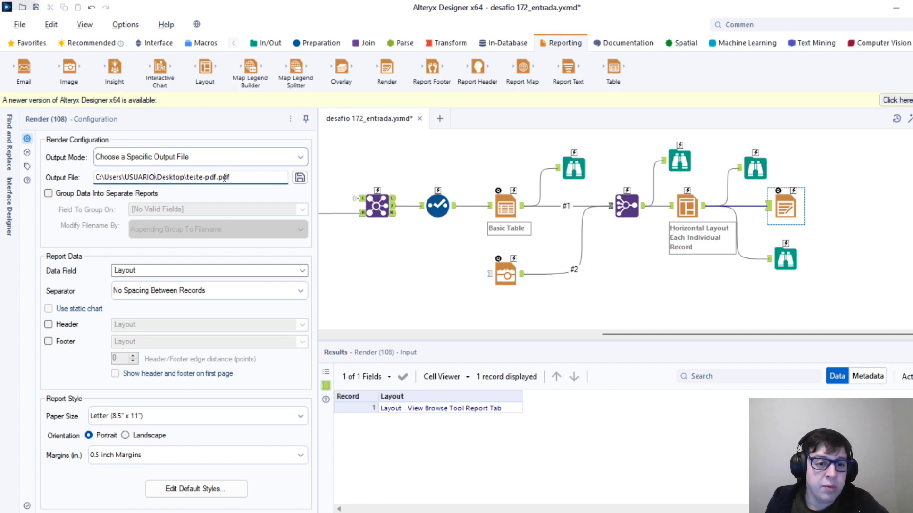
pyautogui.click(233, 162)
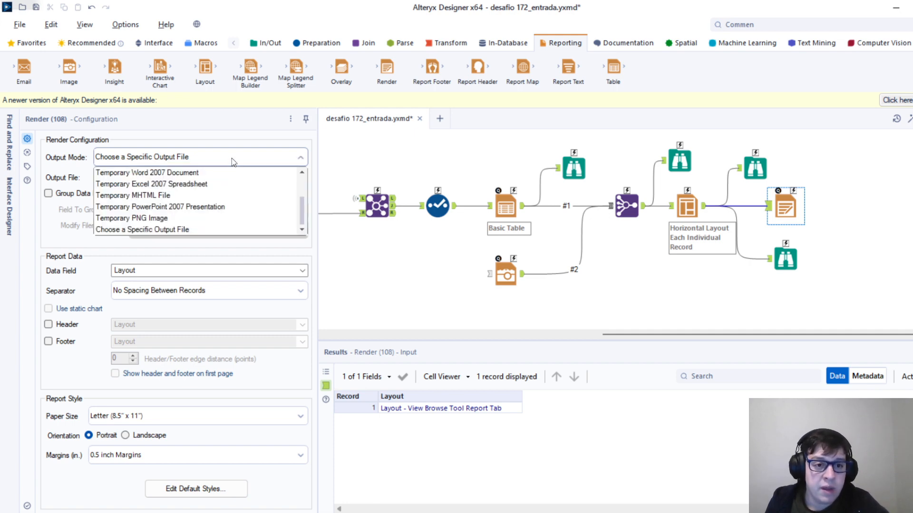
pyautogui.click(188, 229)
pyautogui.click(203, 181)
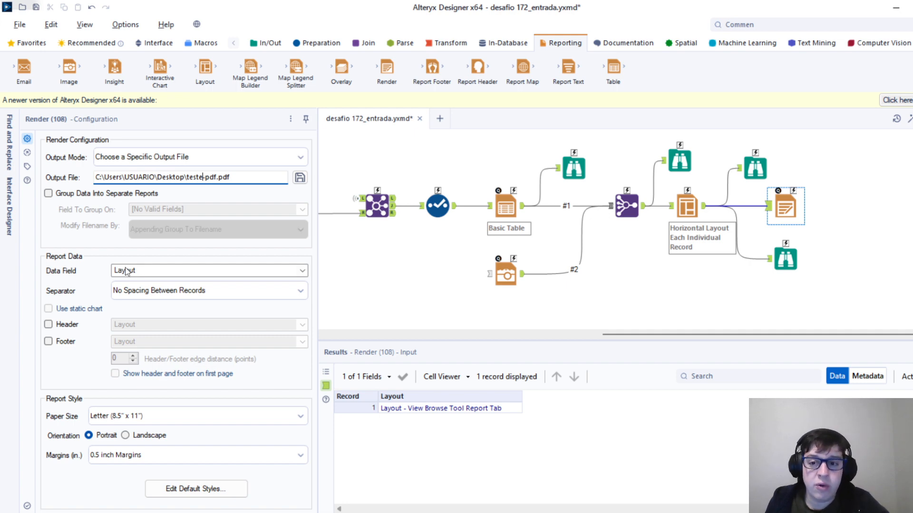
# - Check the Render tool's data field choices and its default text style settings, leaving them as they are
pyautogui.click(130, 270)
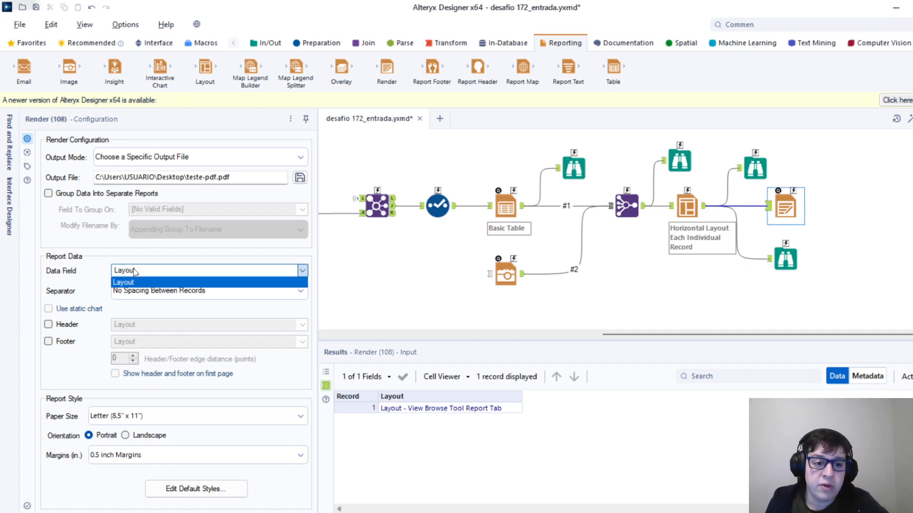
pyautogui.click(137, 272)
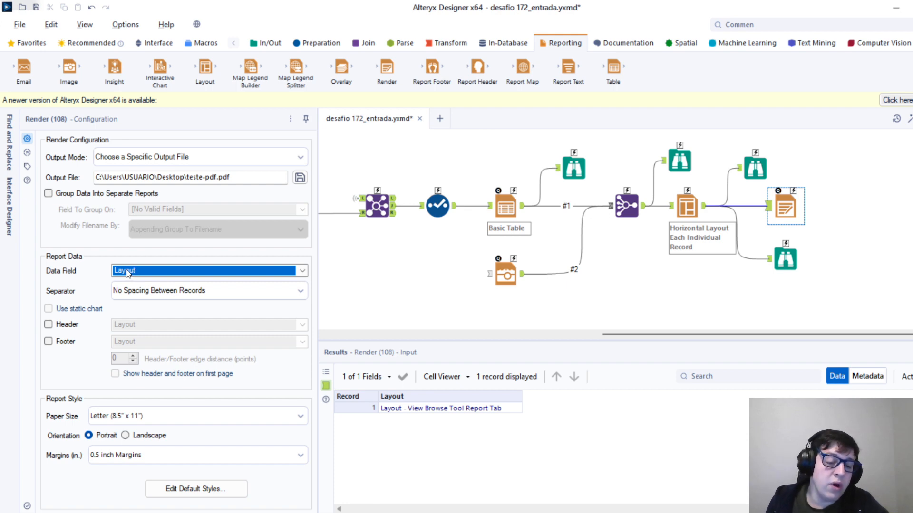
pyautogui.click(205, 492)
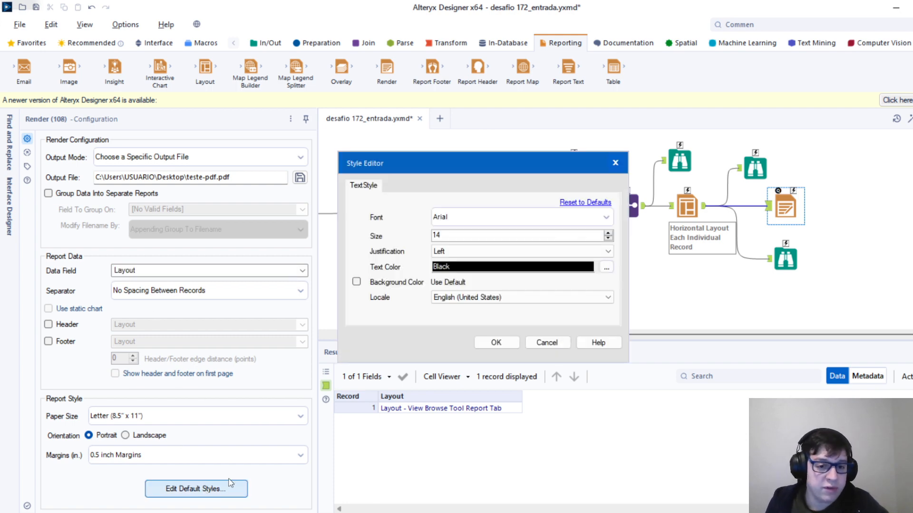
pyautogui.click(547, 342)
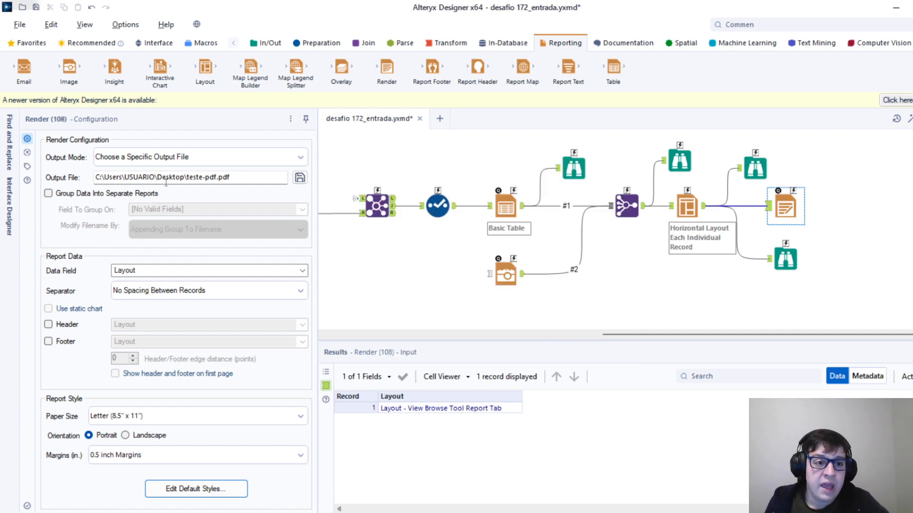
# - Check the Render output file path, run the workflow, and view the report in the lower Browse tool on the Layout output
pyautogui.click(149, 179)
pyautogui.moveTo(152, 178); pyautogui.dragTo(218, 178)
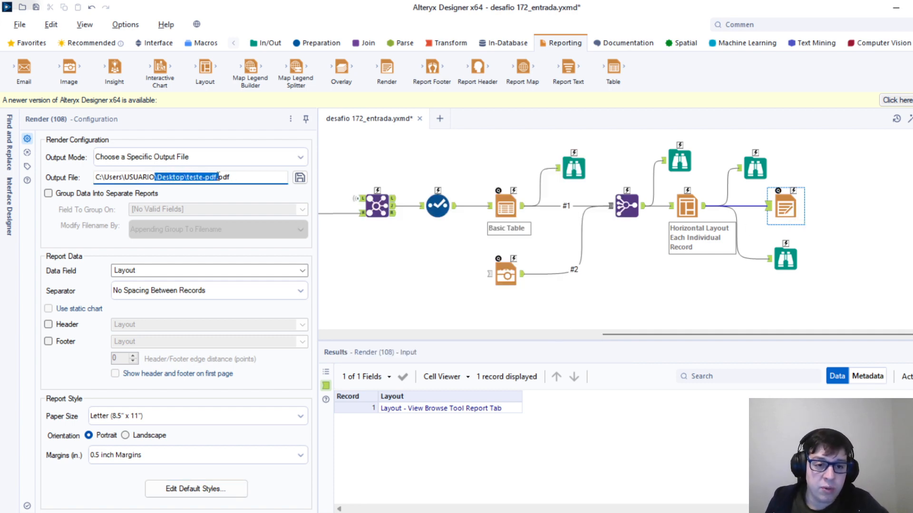
pyautogui.hotkey('ctrl', 'r')
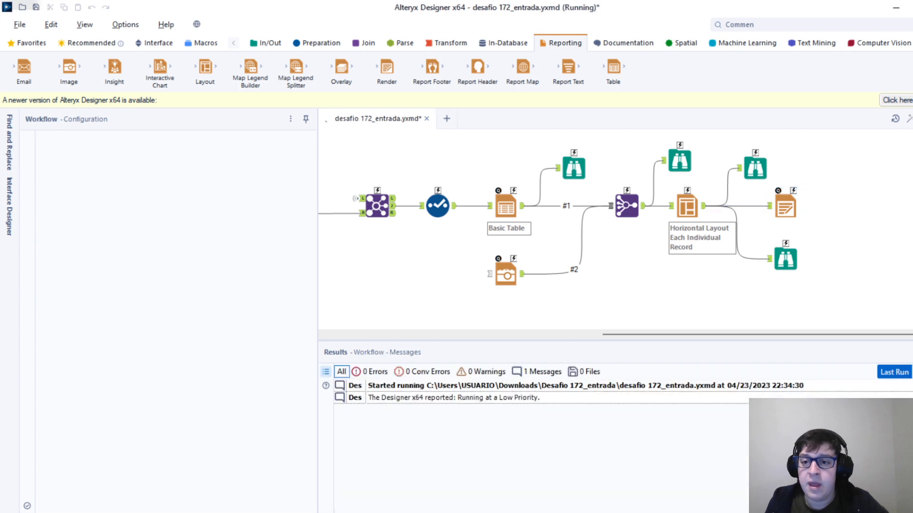
pyautogui.click(790, 260)
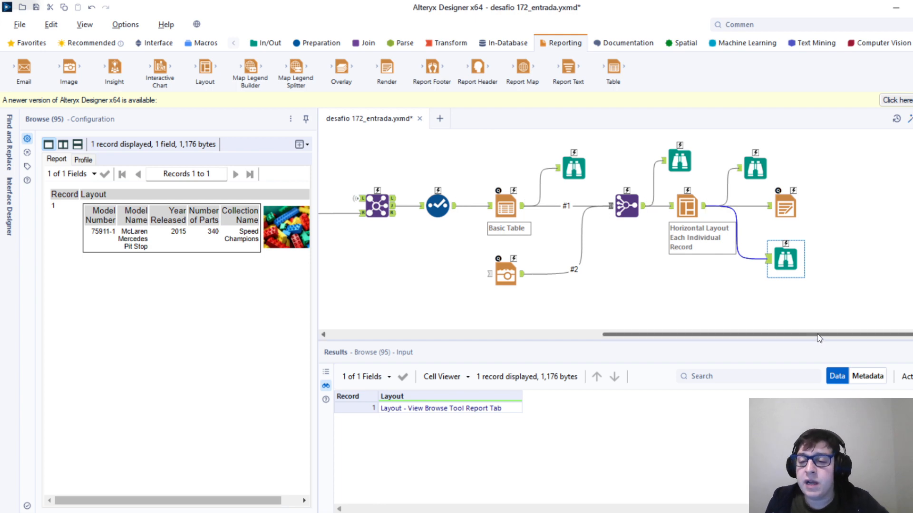
# - Look over the workflow from the interface tools to the report tools and review the Select tool's chosen and renamed fields
pyautogui.moveTo(818, 334); pyautogui.dragTo(599, 311)
pyautogui.scroll(2, 603, 298)
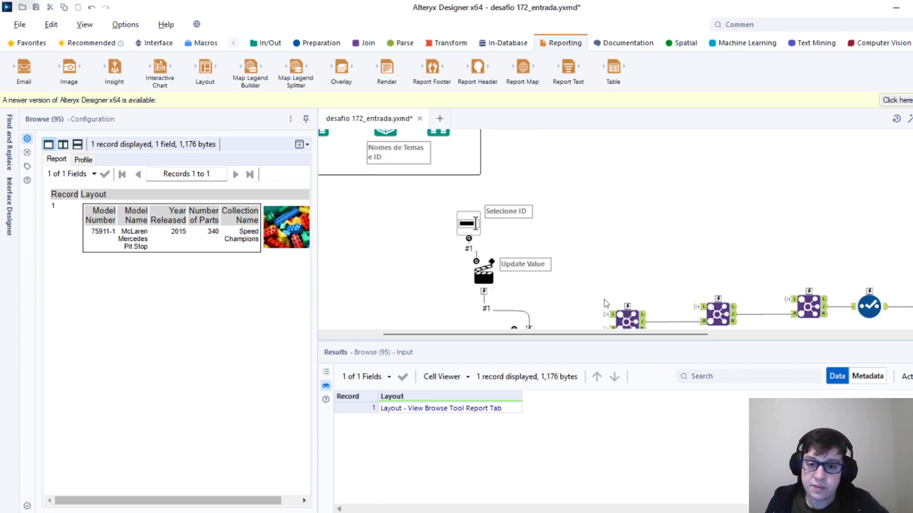
pyautogui.scroll(-1, 606, 303)
pyautogui.click(616, 287)
pyautogui.scroll(-3, 617, 270)
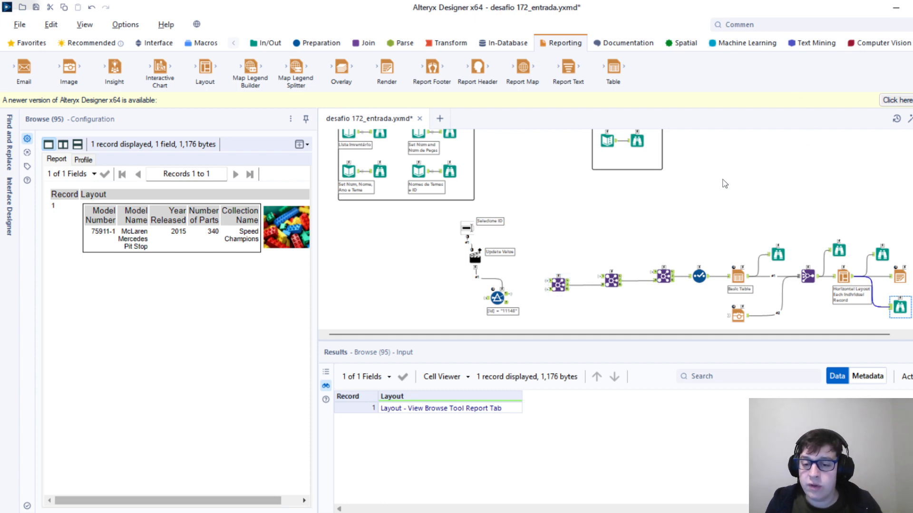
pyautogui.scroll(3, 701, 277)
pyautogui.scroll(-4, 700, 277)
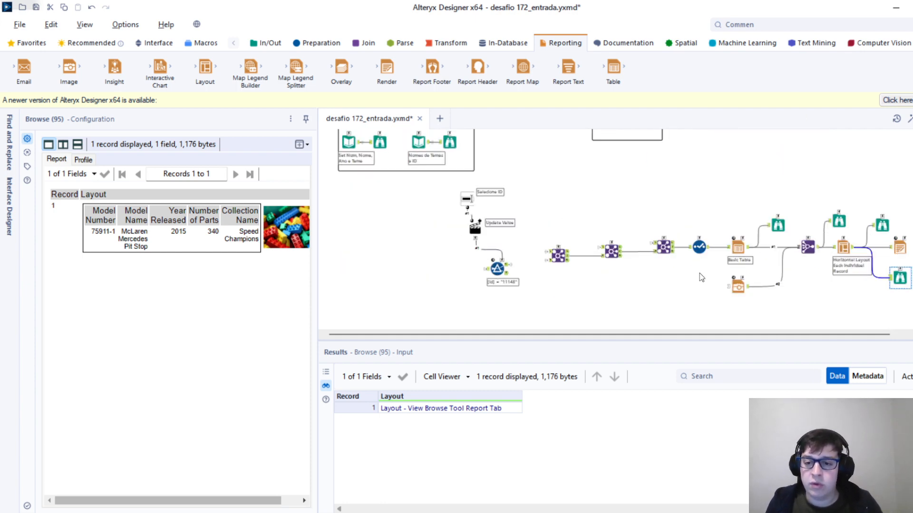
pyautogui.click(707, 249)
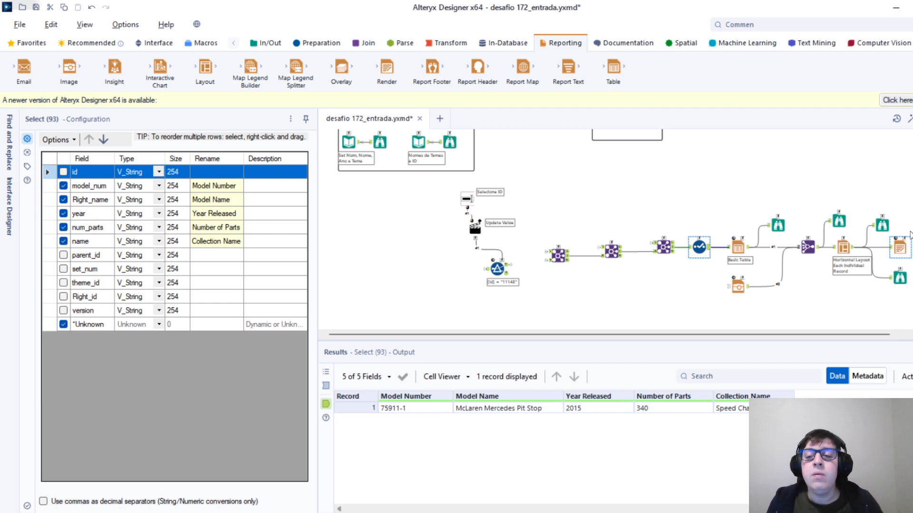
# - Preview the analytic app's question dialog, close it, and check the workflow type setting
pyautogui.click(910, 119)
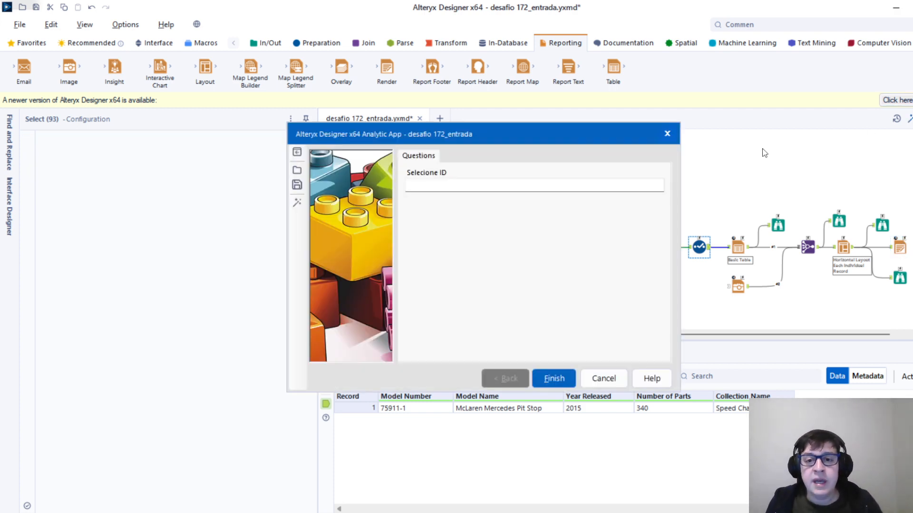
pyautogui.click(667, 134)
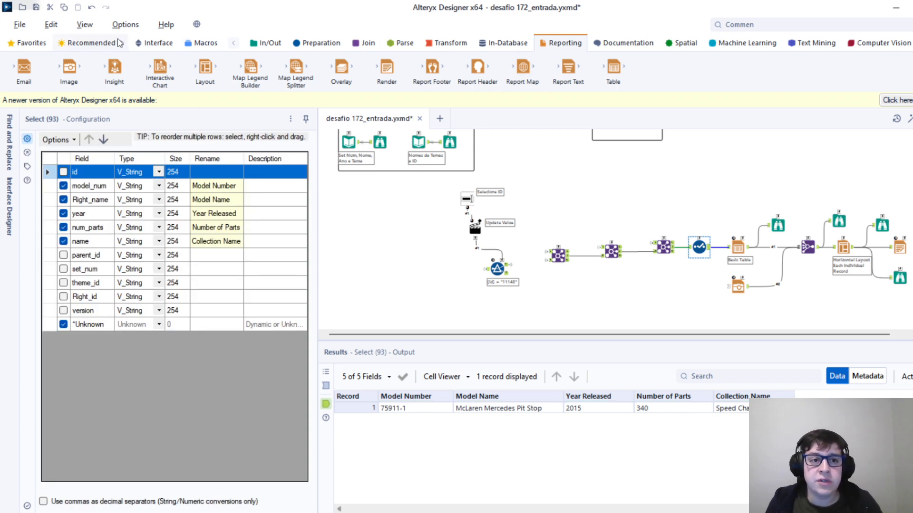
pyautogui.click(150, 44)
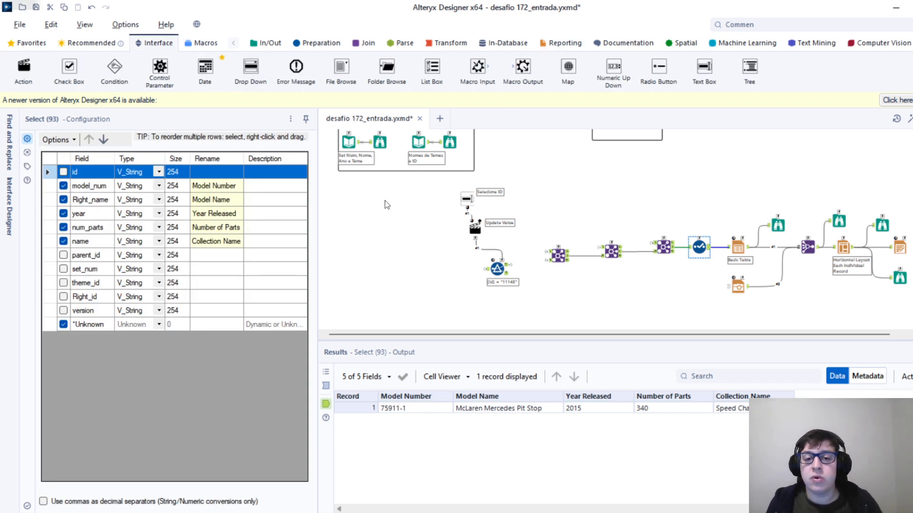
pyautogui.click(394, 221)
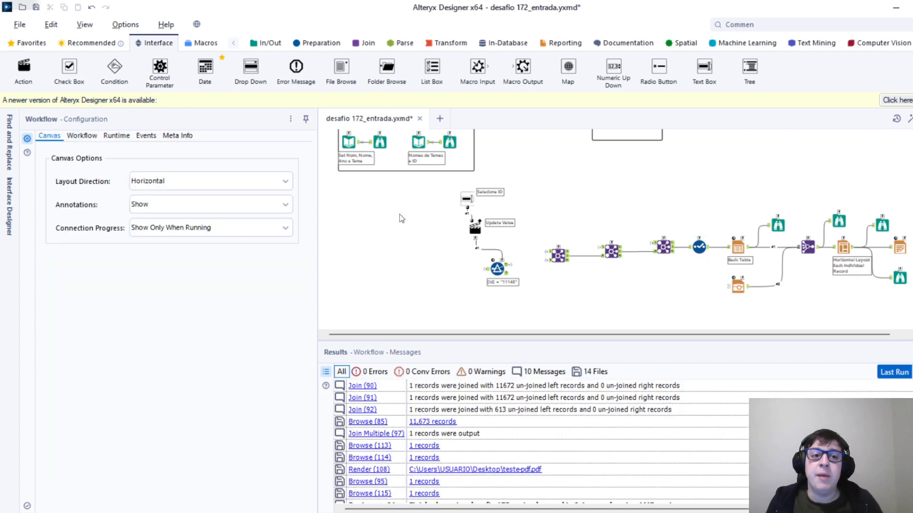
pyautogui.click(88, 139)
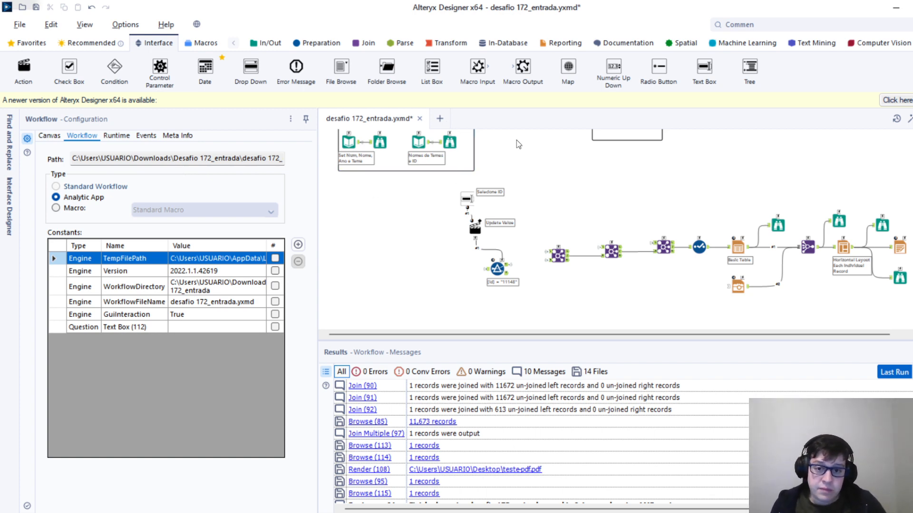
# - Examine the inventory list's id and set_num records from first to last in its Browse tool
pyautogui.click(503, 261)
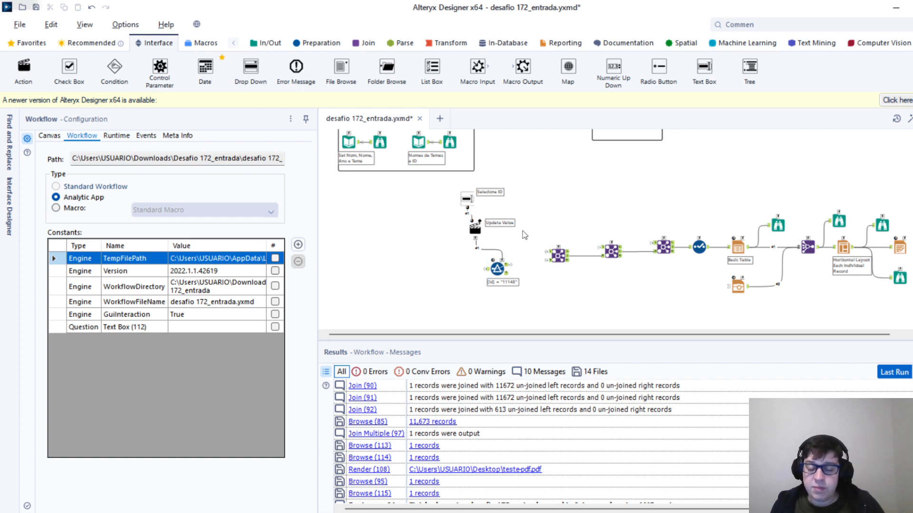
pyautogui.scroll(1, 509, 240)
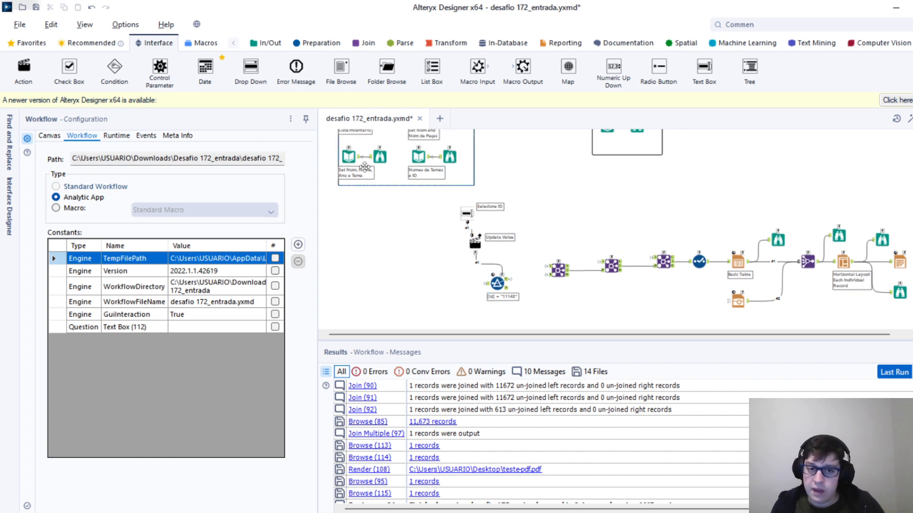
pyautogui.scroll(3, 369, 164)
pyautogui.click(380, 161)
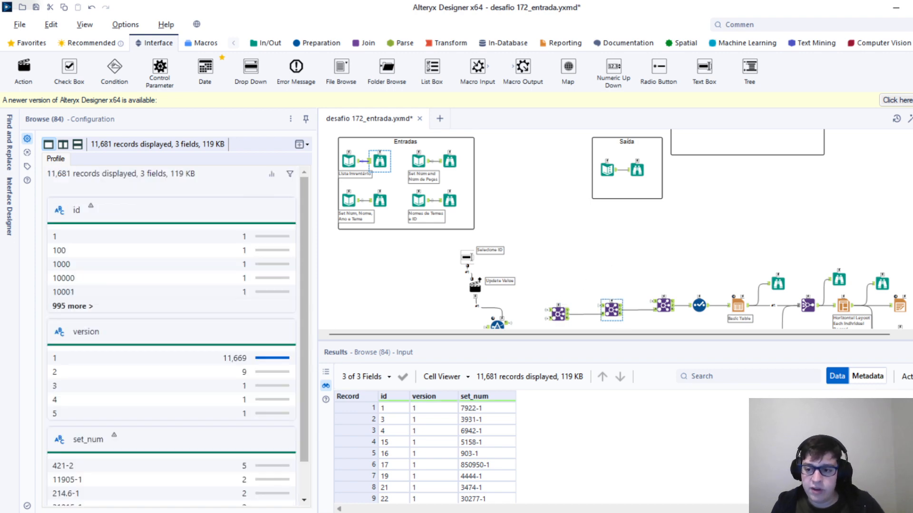
pyautogui.moveTo(910, 409); pyautogui.dragTo(910, 499)
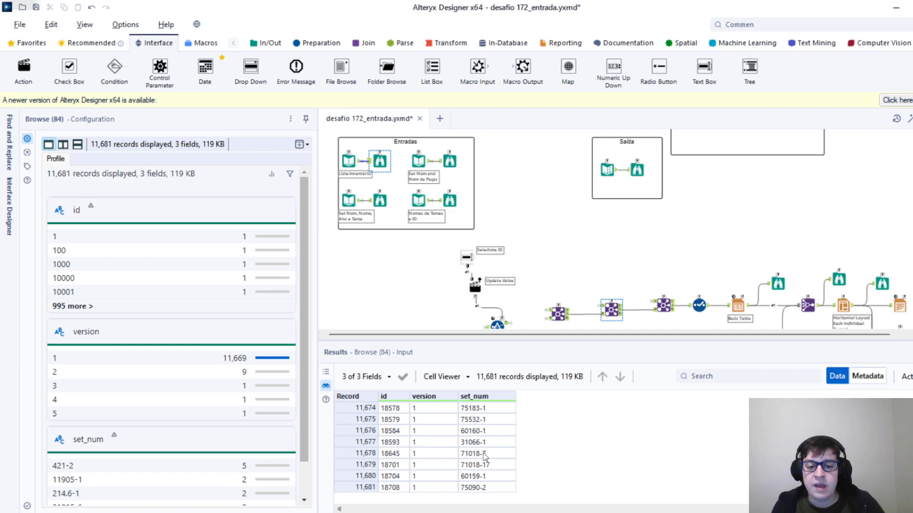
pyautogui.moveTo(910, 498); pyautogui.dragTo(910, 409)
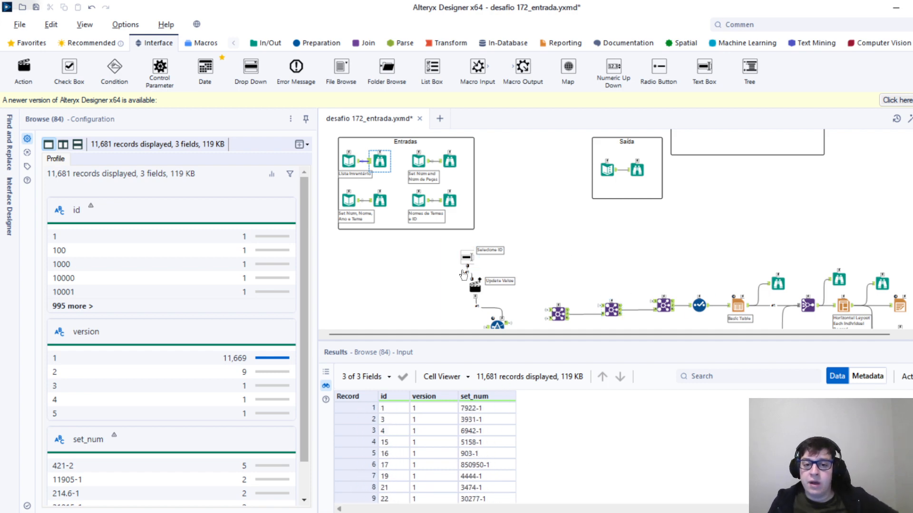
# - Review the Selecione ID Text Box and the Update Value action that targets the Filter's operand
pyautogui.click(471, 257)
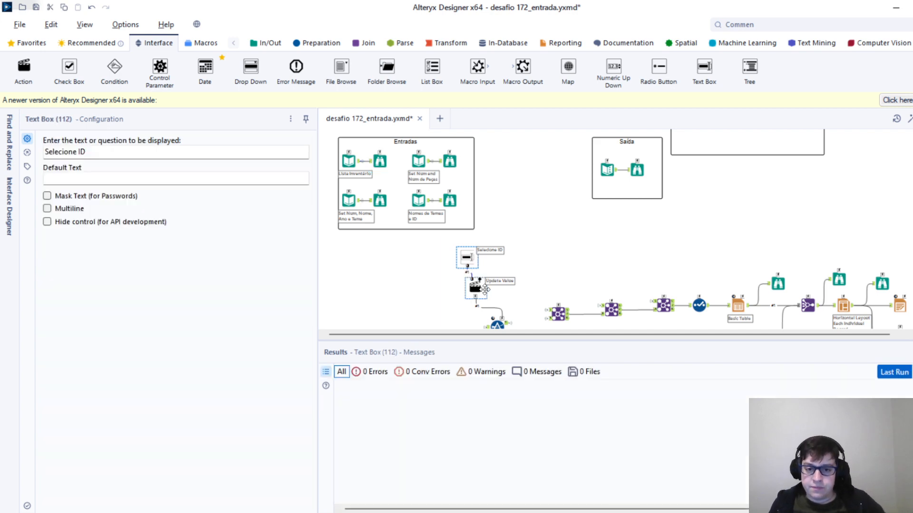
pyautogui.scroll(-1, 497, 290)
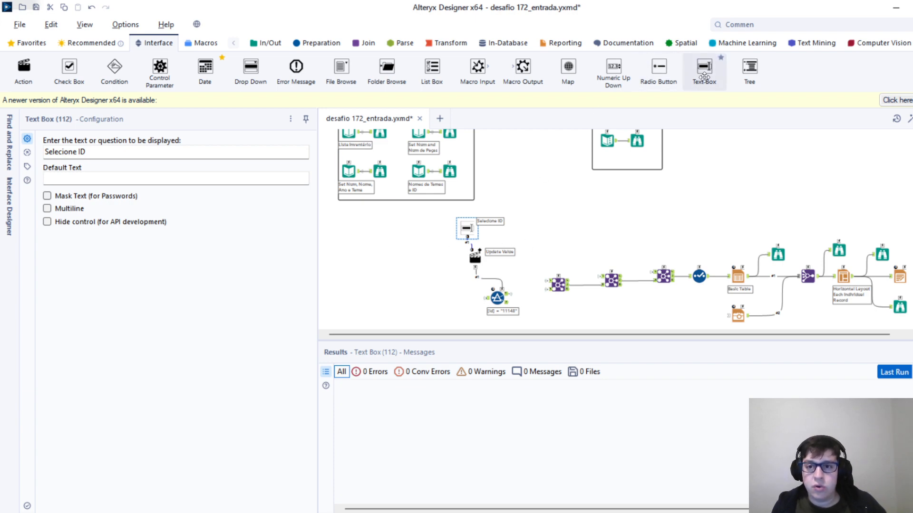
pyautogui.click(477, 255)
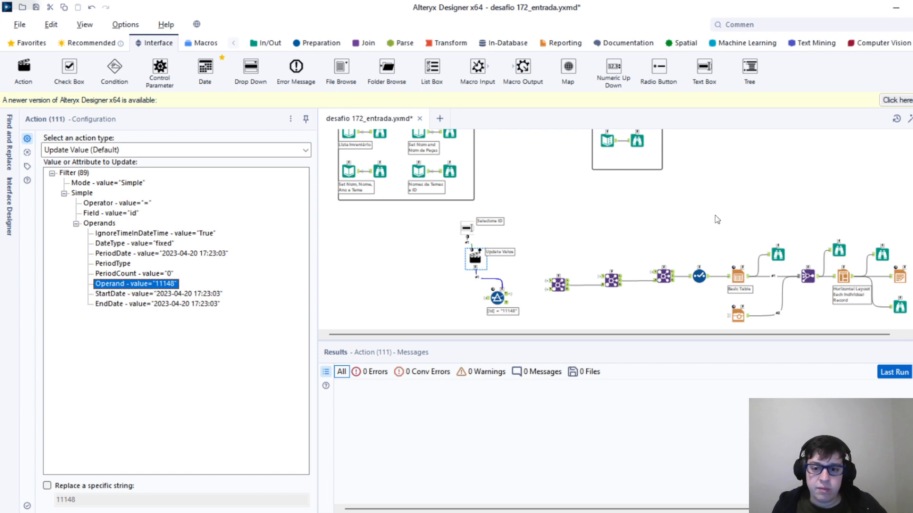
# - Launch the workflow as an analytic app, and view the report in the lower Browse tool on the Layout output
pyautogui.click(912, 119)
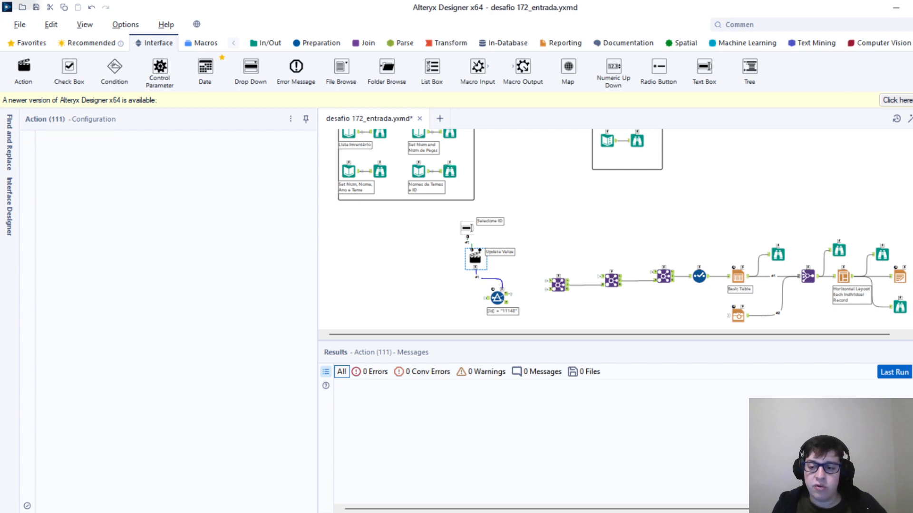
pyautogui.click(892, 297)
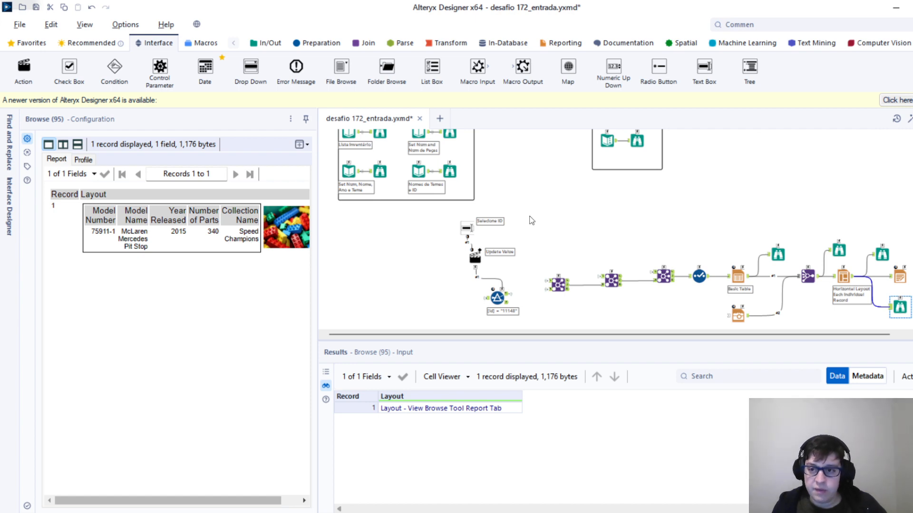
# - Review the configurations of the Selecione ID Text Box, the Update Value action and the Filter on id
pyautogui.click(468, 231)
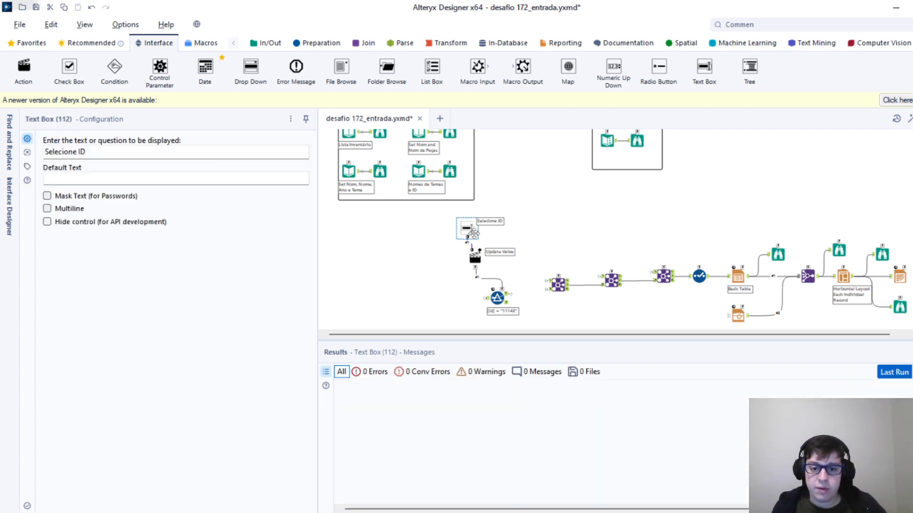
pyautogui.click(475, 257)
pyautogui.click(486, 301)
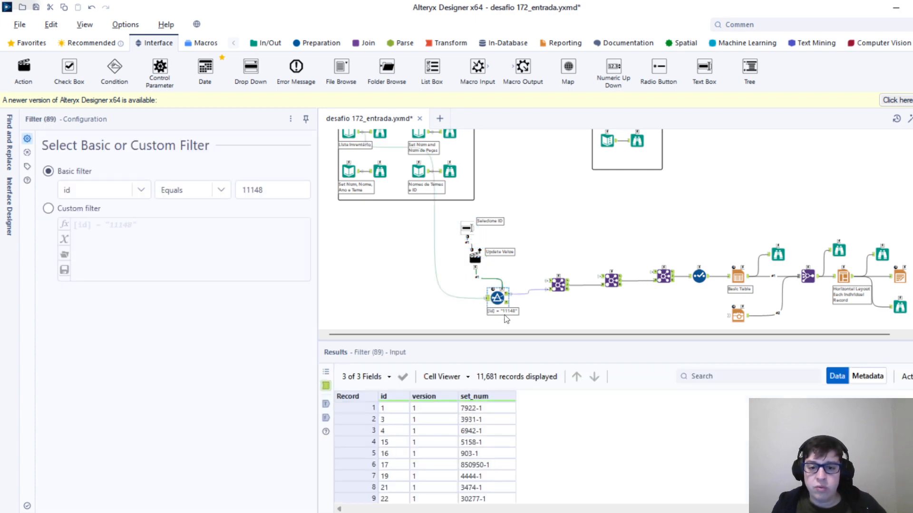
# - Run the workflow as an analytic app with Selecione ID set to 1, and open the output file teste-pdf.pdf
pyautogui.click(910, 120)
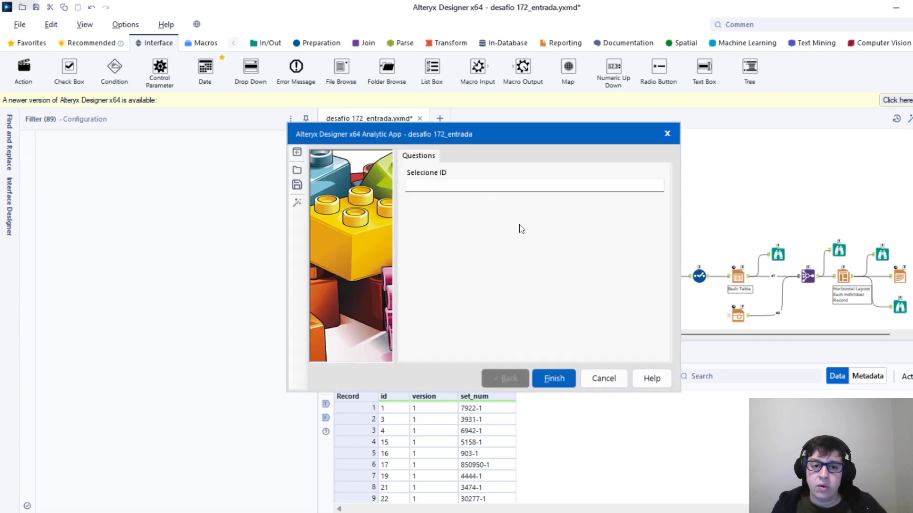
pyautogui.click(474, 189)
pyautogui.write('1')
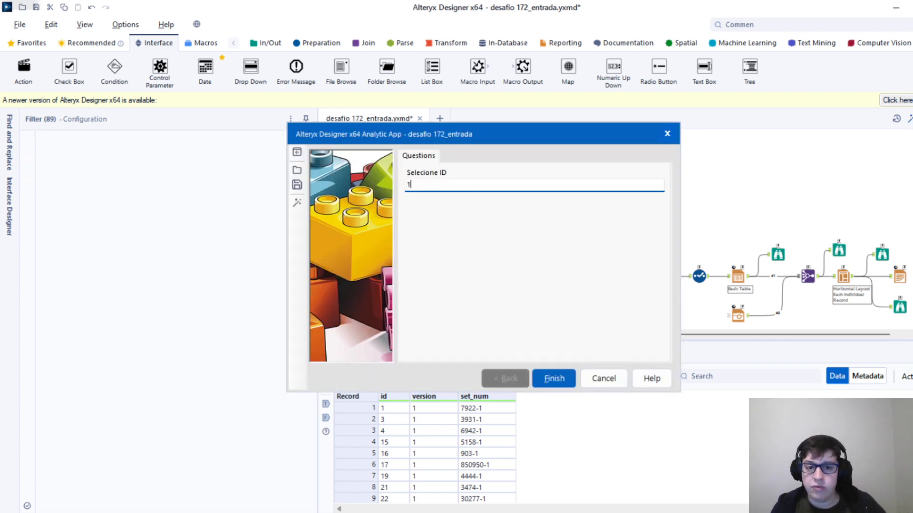
pyautogui.click(566, 382)
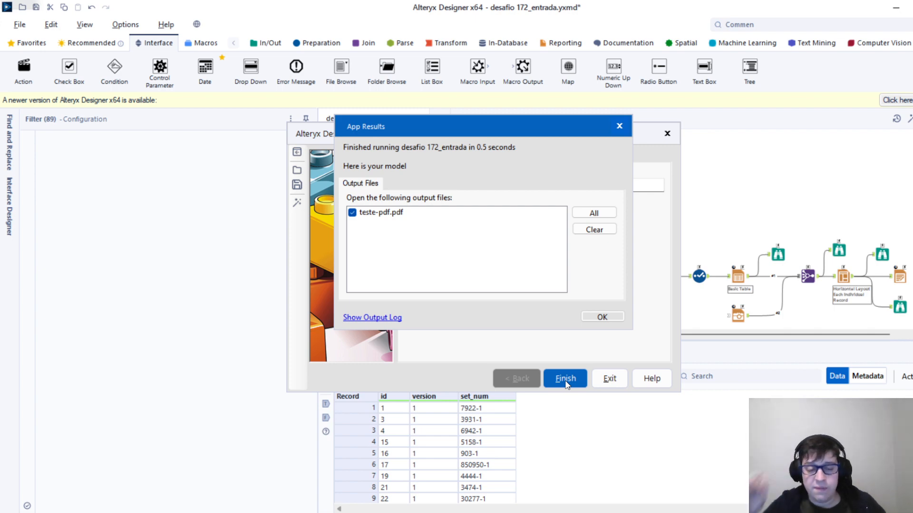
pyautogui.click(602, 316)
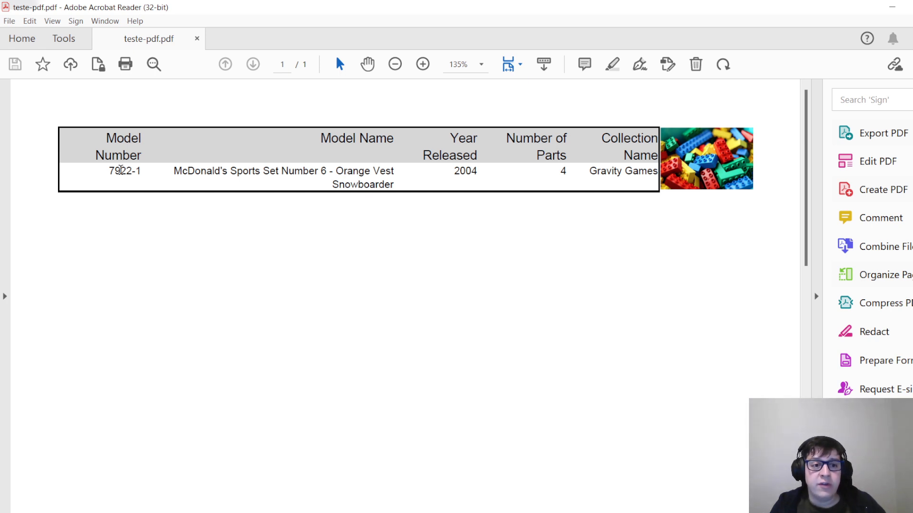
# - Examine the model number, model name and remaining report content in teste-pdf.pdf, and minimize the PDF window
pyautogui.moveTo(108, 170); pyautogui.dragTo(142, 170)
pyautogui.click(190, 179)
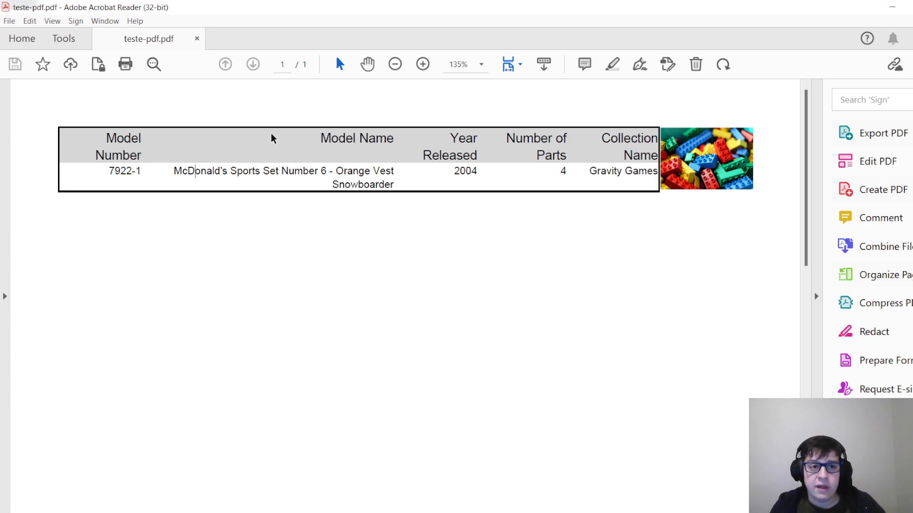
pyautogui.scroll(-2, 581, 243)
pyautogui.scroll(2, 642, 310)
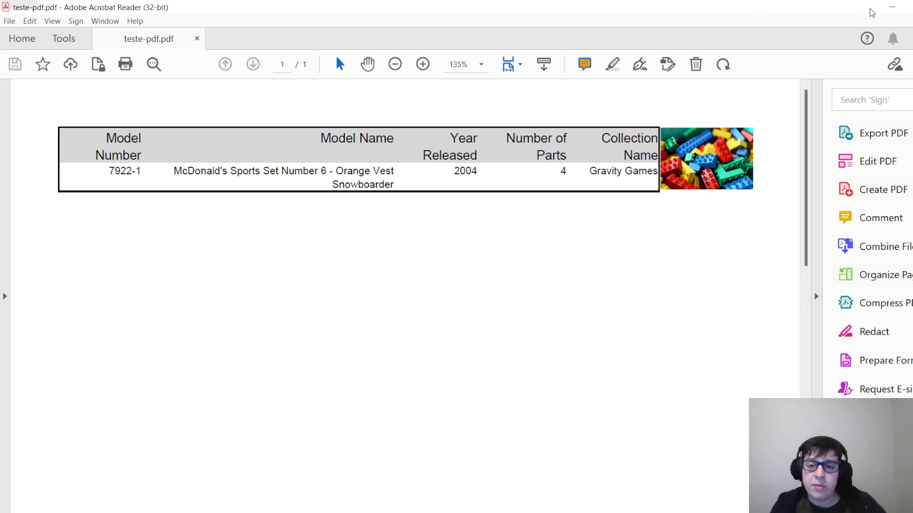
pyautogui.click(892, 7)
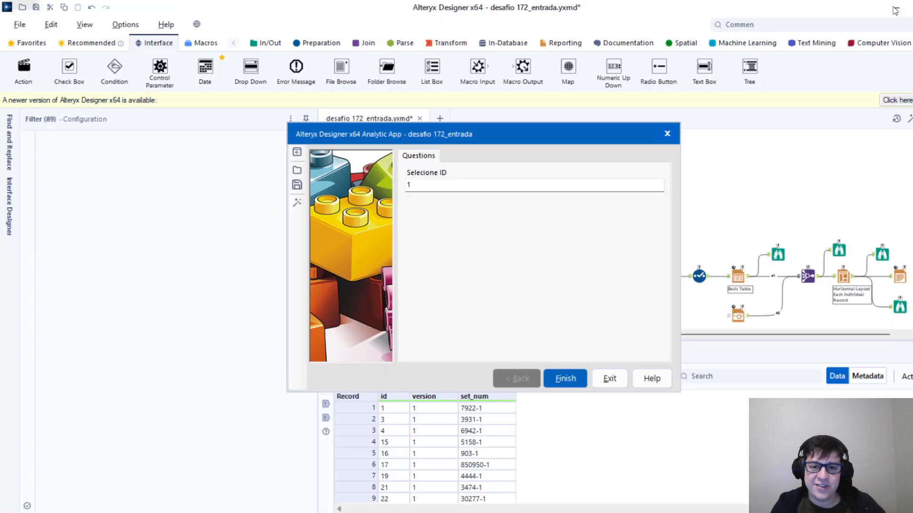
# - Exit the analytic app, and check the first record's set_num in the Filter input and the Update Value action's configuration
pyautogui.click(608, 377)
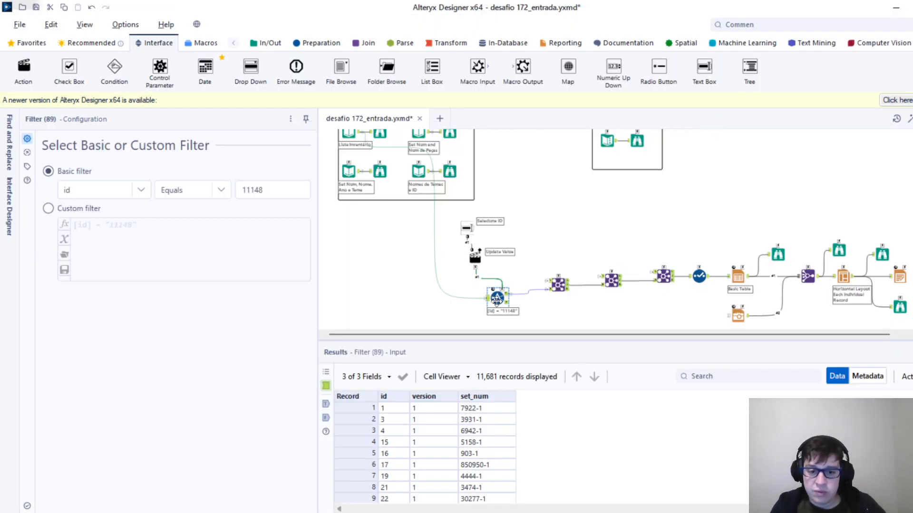
pyautogui.click(491, 411)
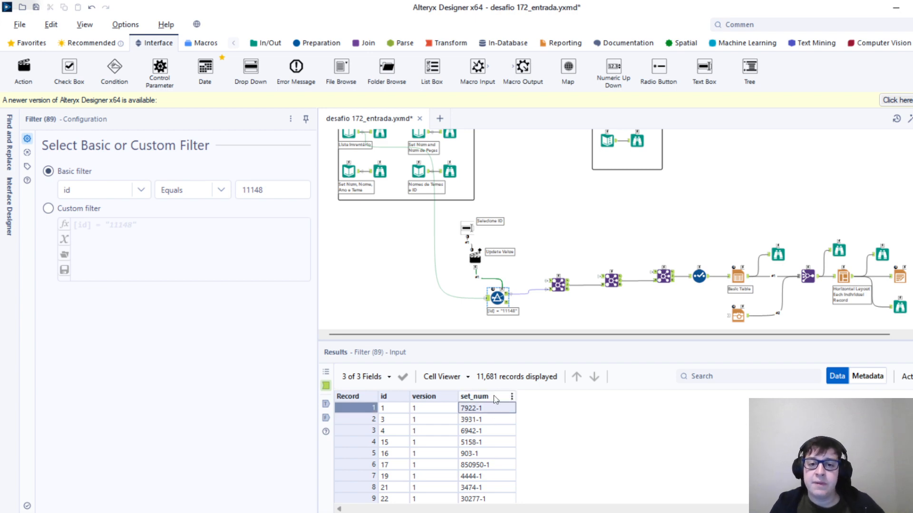
pyautogui.click(477, 255)
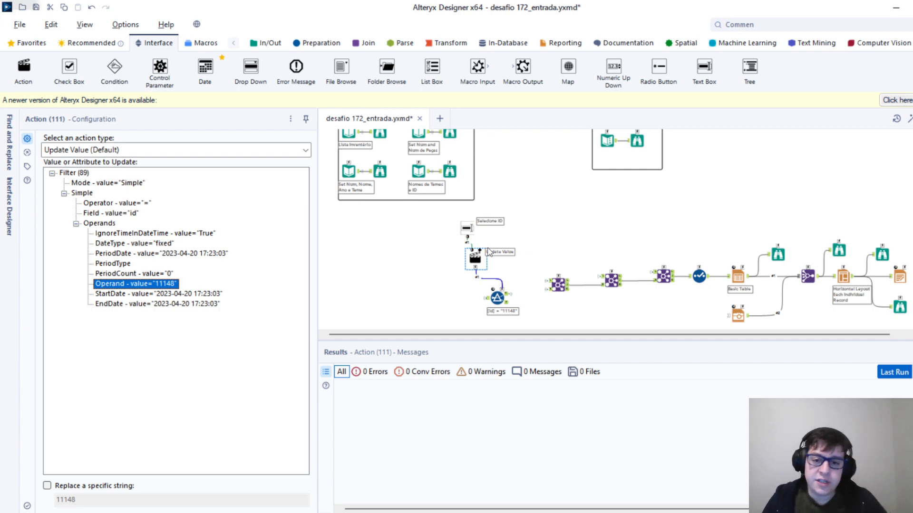
# - Look over the workflow on the canvas and display the Reporting tool category
pyautogui.scroll(3, 495, 254)
pyautogui.scroll(-2, 501, 256)
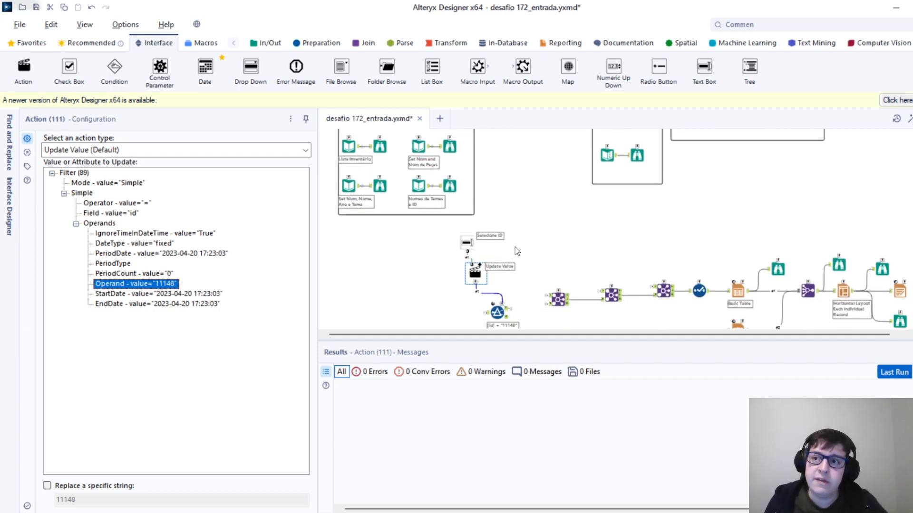
pyautogui.scroll(-1, 508, 274)
pyautogui.scroll(-2, 507, 272)
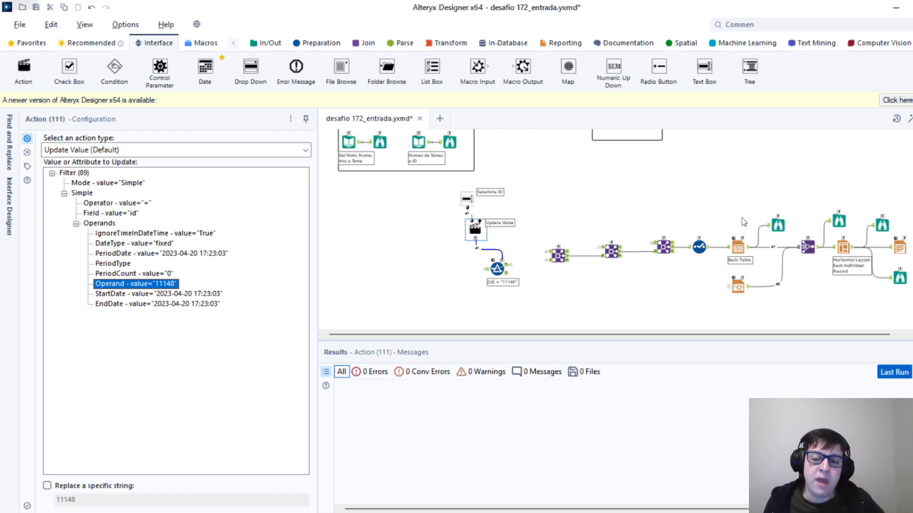
pyautogui.click(558, 44)
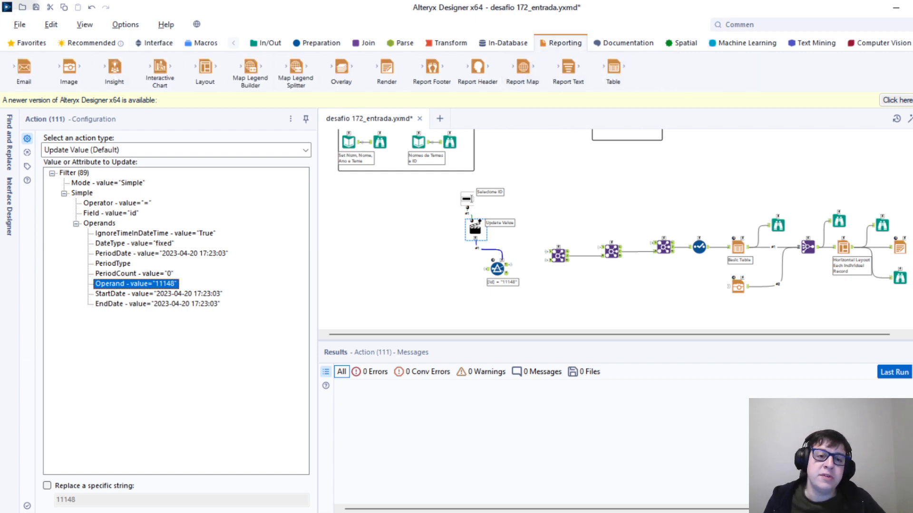